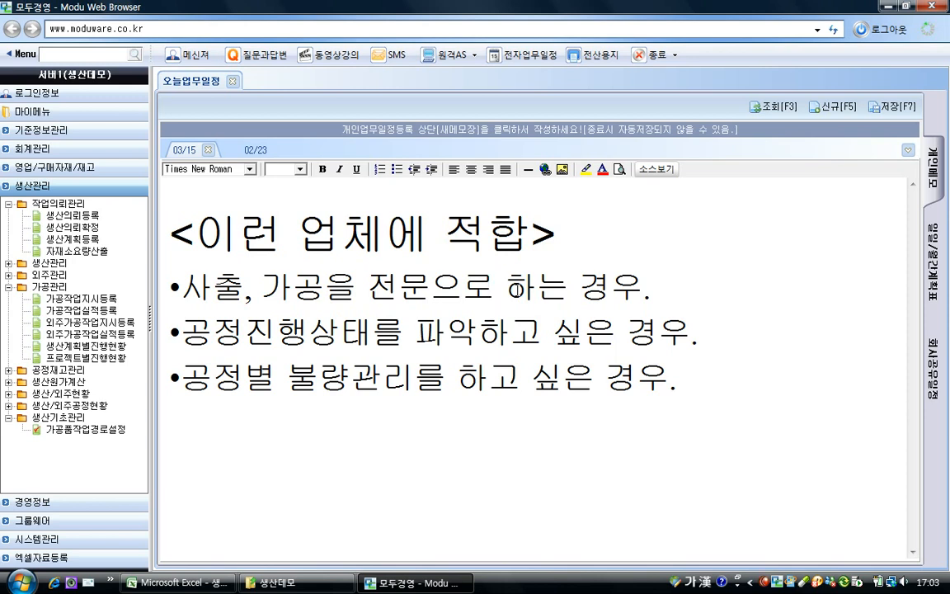
# Open the 02/23 memo and examine the planned, instructed, completed and defective quantities per process, from 사출 through 출하.
pyautogui.click(239, 150)
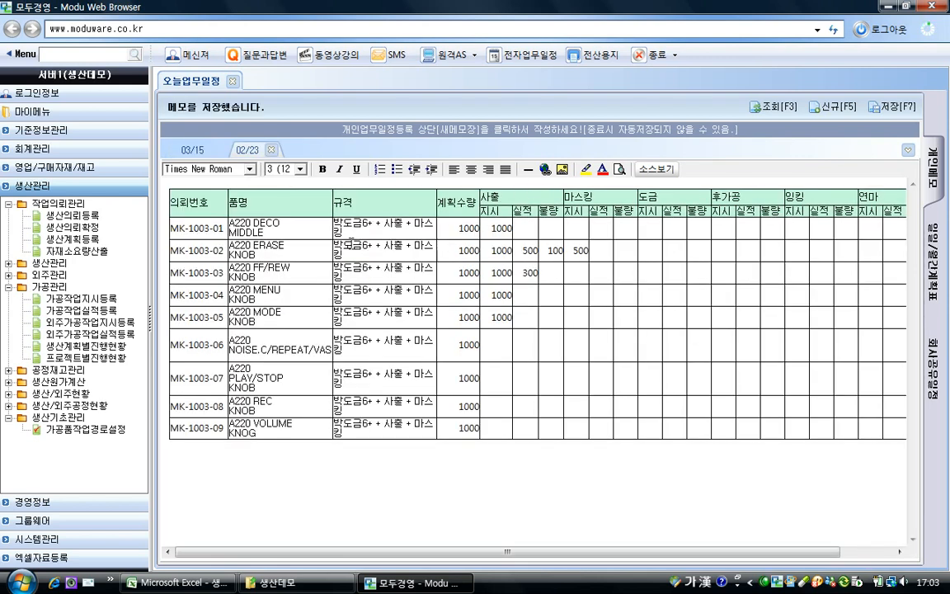
pyautogui.click(213, 250)
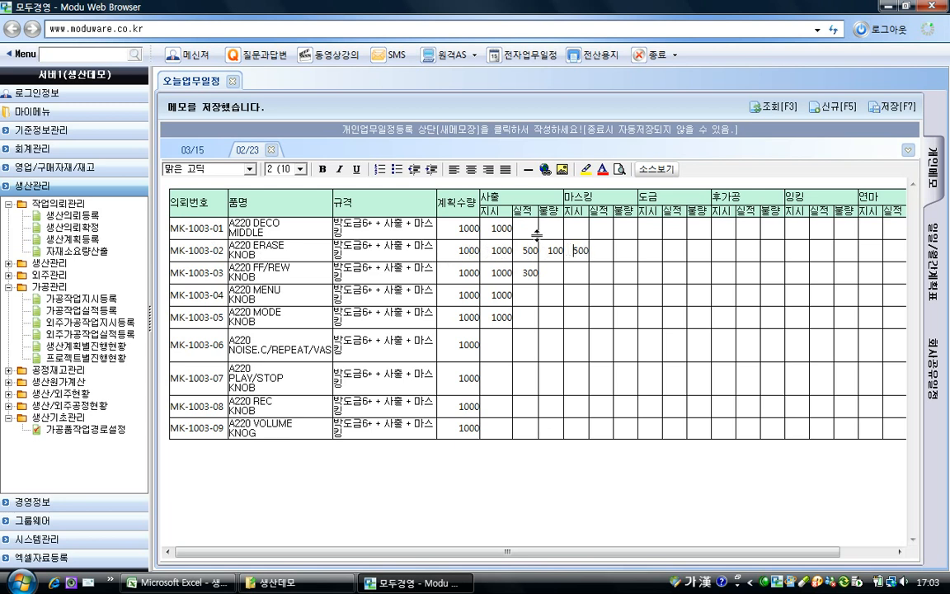
pyautogui.moveTo(461, 250); pyautogui.dragTo(601, 259)
pyautogui.click(611, 258)
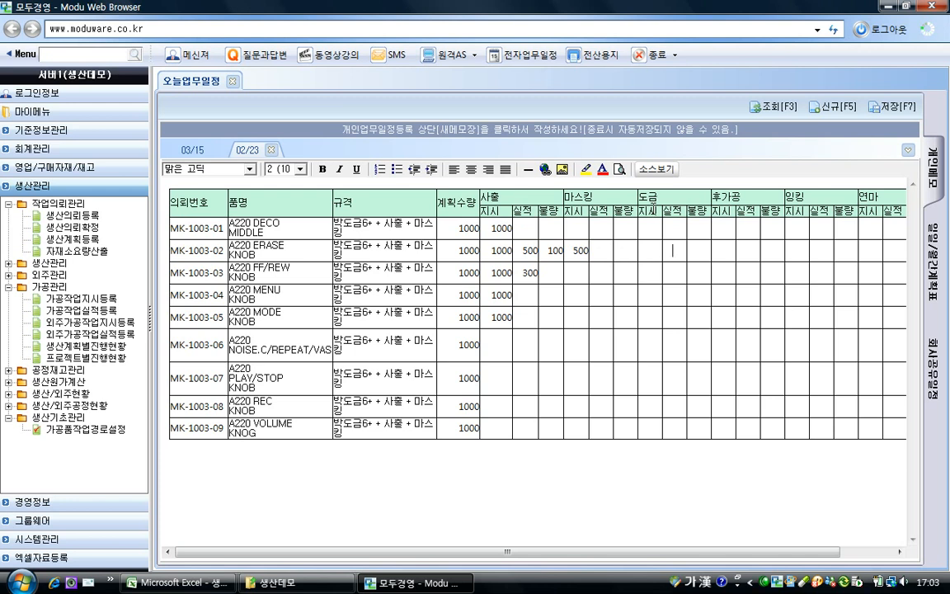
pyautogui.moveTo(673, 554); pyautogui.dragTo(771, 551)
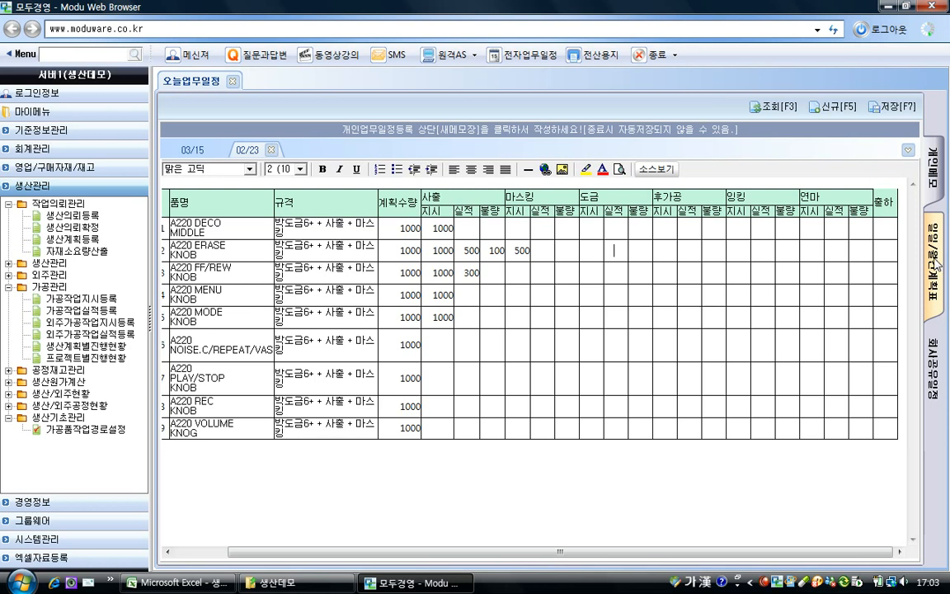
# Open 물품등록, list the items registered on 2010-03-15, and review the semi-finished, raw and sub-material items.
pyautogui.click(82, 130)
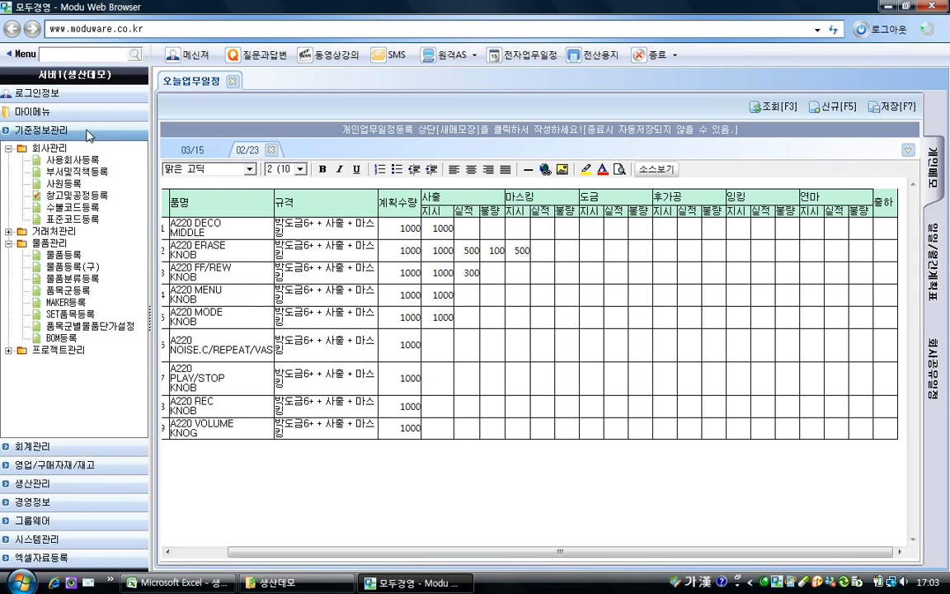
pyautogui.click(62, 255)
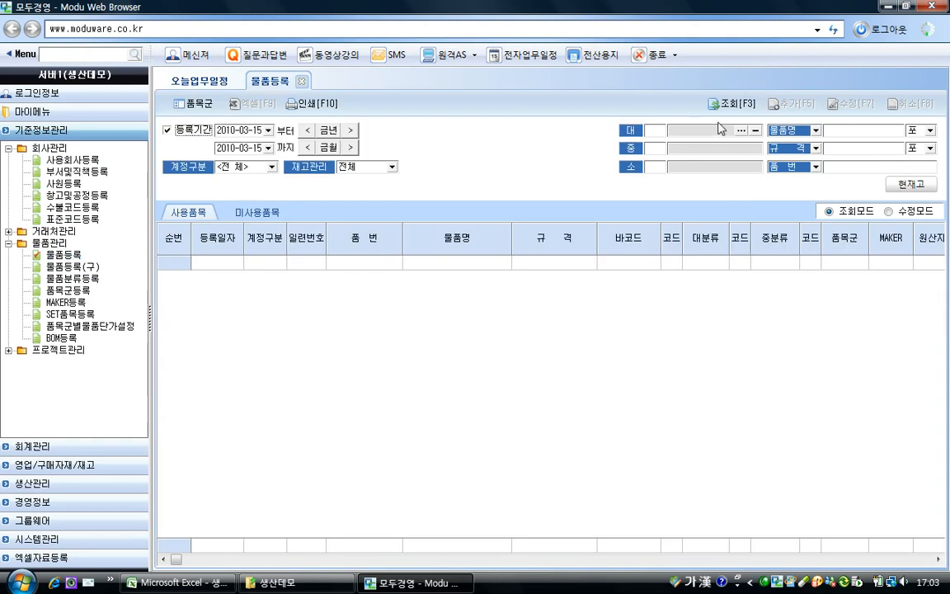
pyautogui.click(730, 104)
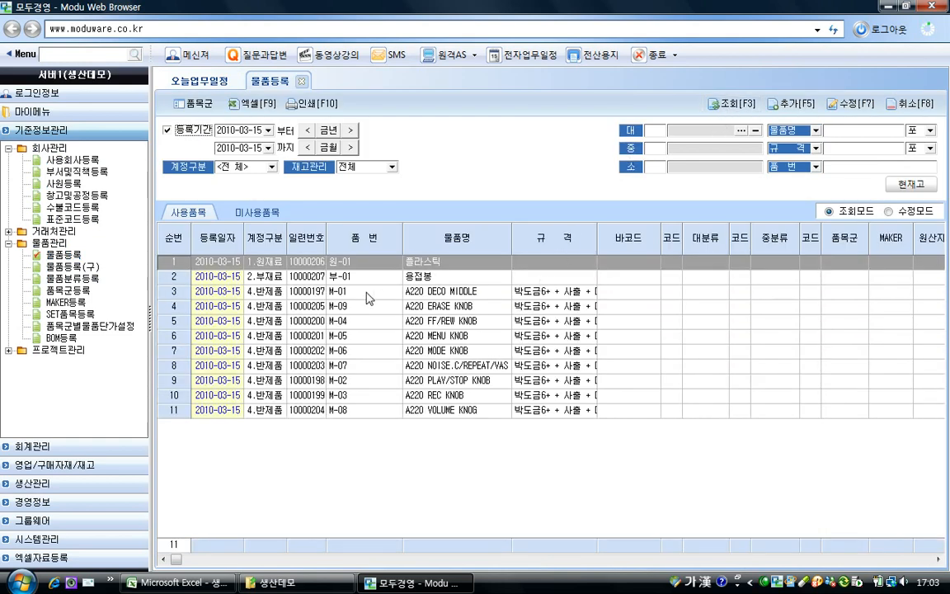
pyautogui.moveTo(250, 293); pyautogui.dragTo(264, 417)
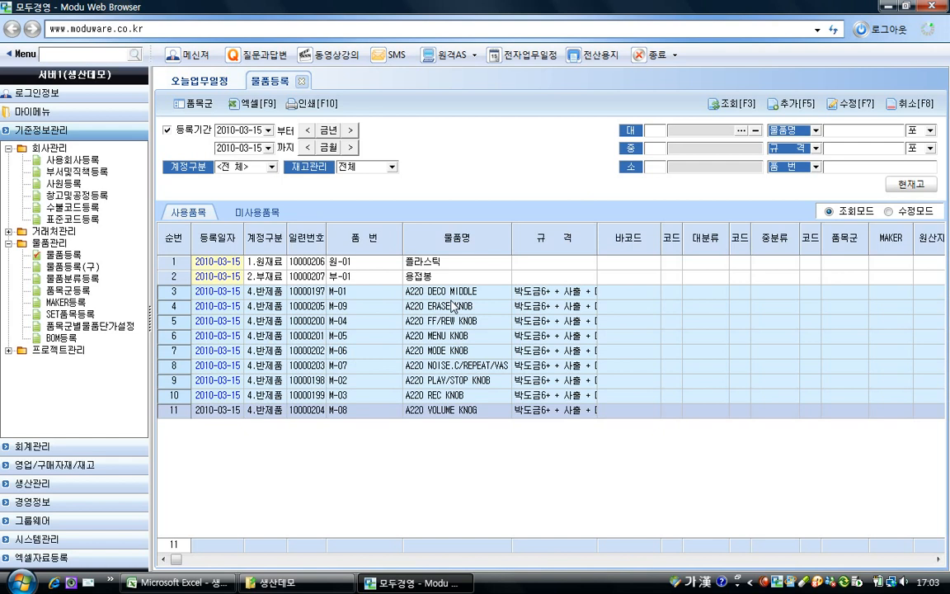
pyautogui.moveTo(431, 282); pyautogui.dragTo(435, 251)
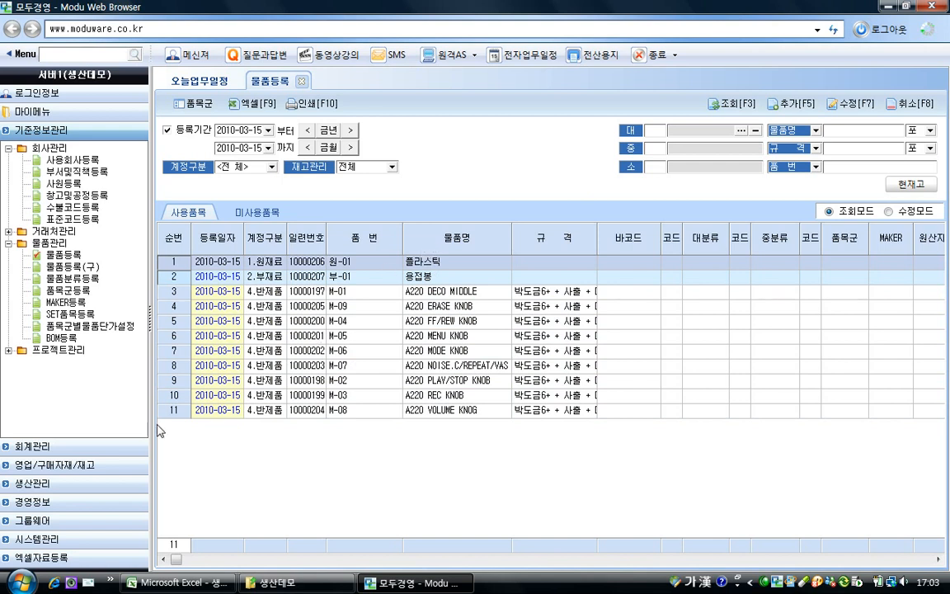
# Open 가공품작업경로설정 and check the raw material and required quantity for item M-01.
pyautogui.click(105, 483)
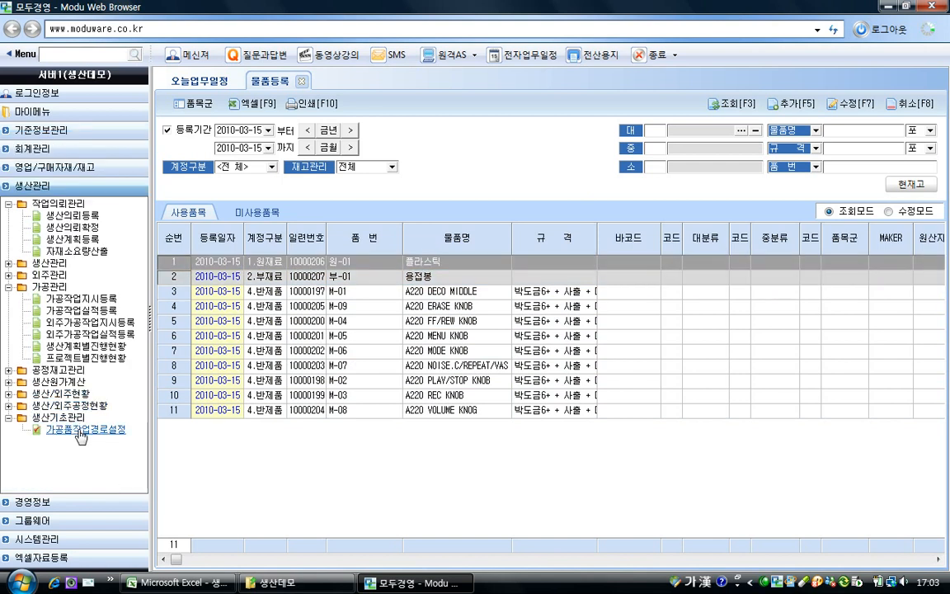
pyautogui.click(84, 429)
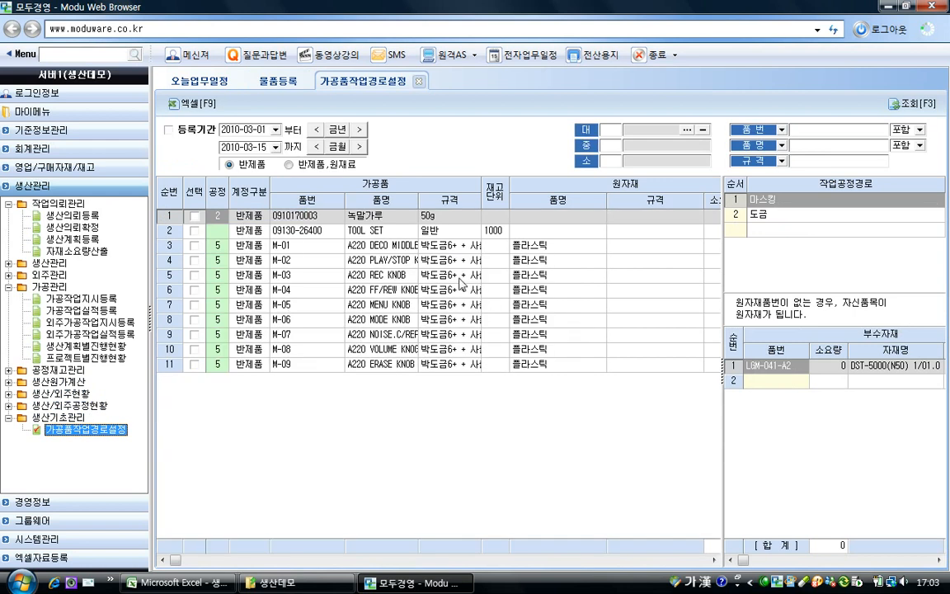
pyautogui.click(309, 246)
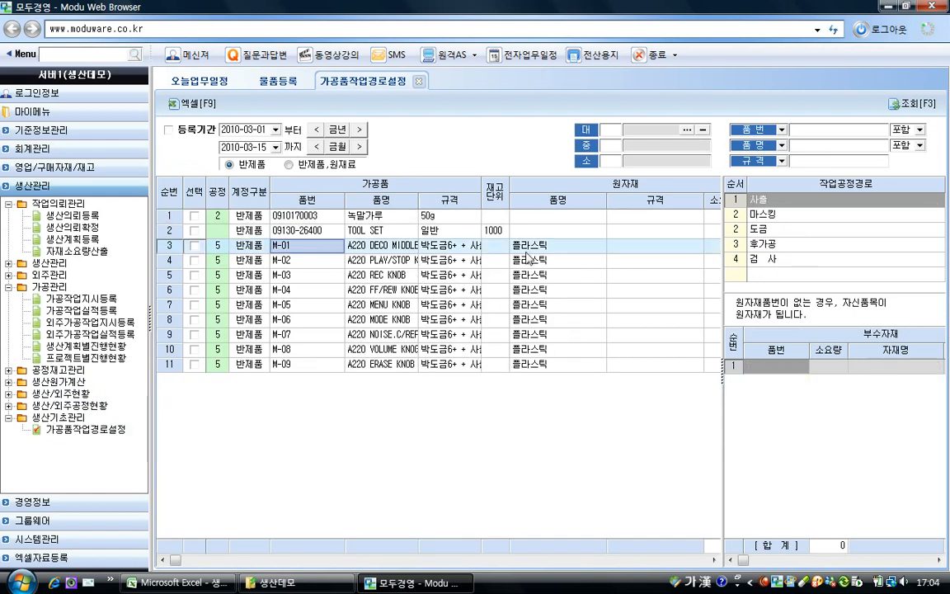
pyautogui.click(553, 246)
pyautogui.press('Tab')
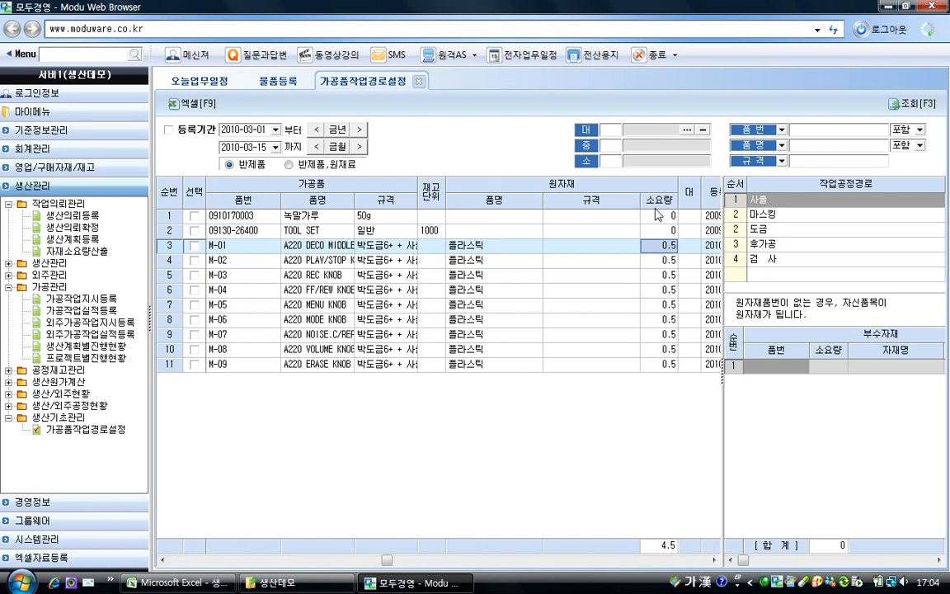
# Go through M-01's work process route and check the sub-material assigned to the 후가공 process.
pyautogui.click(772, 214)
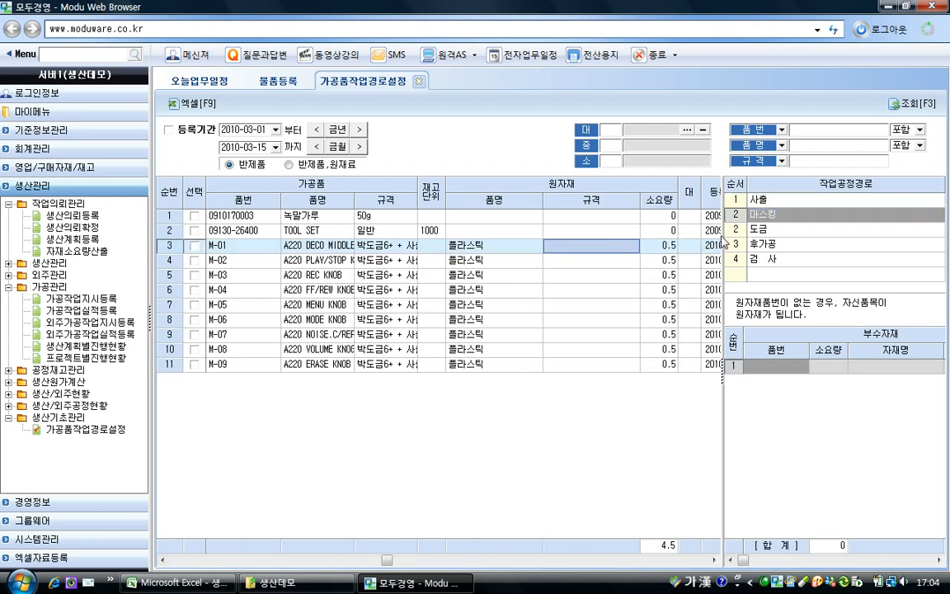
pyautogui.click(765, 206)
pyautogui.press('Down')
pyautogui.press('Down')
pyautogui.press('Down')
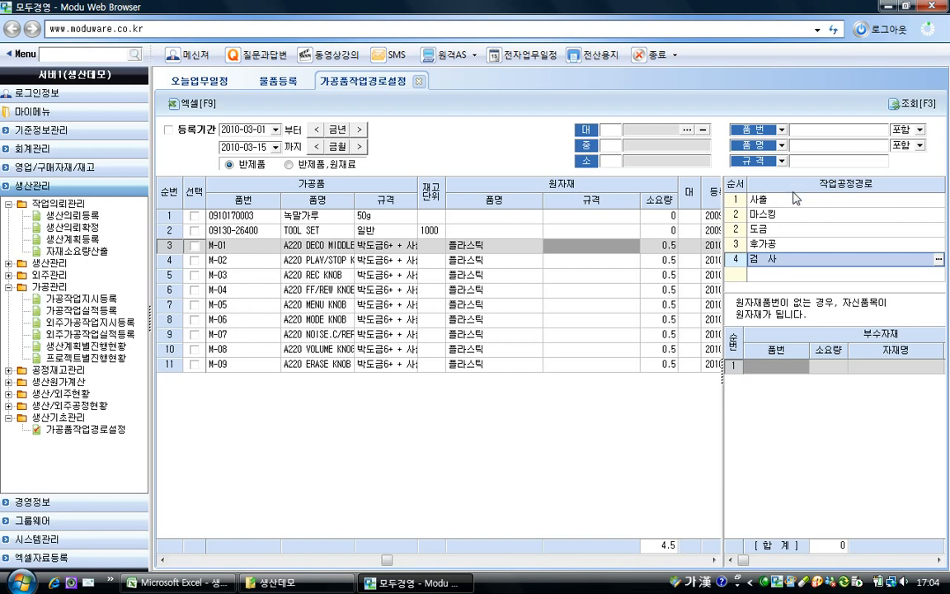
pyautogui.click(782, 244)
pyautogui.click(873, 368)
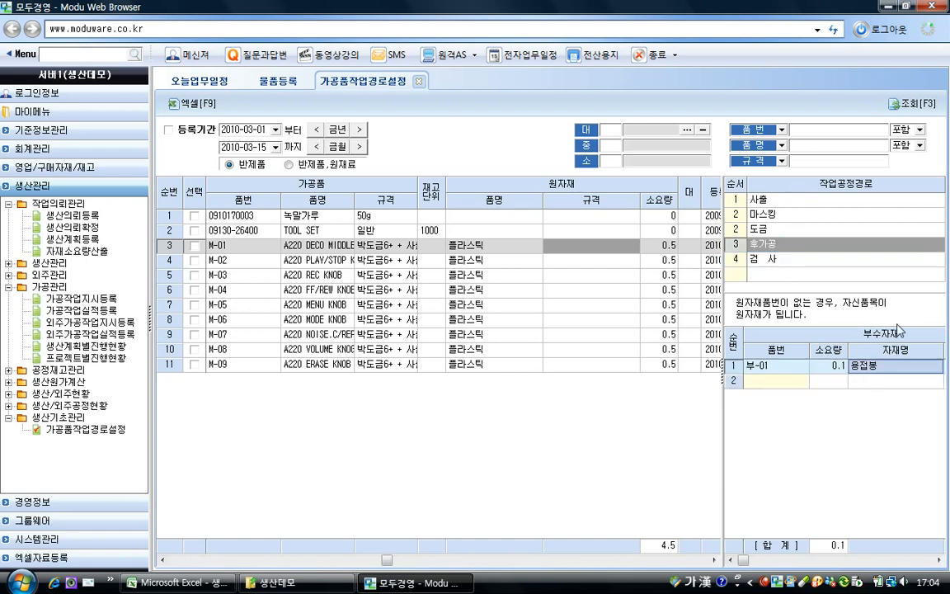
# Copy the M-01 item record and mark items M-02 through M-09 as the records to paste into.
pyautogui.moveTo(487, 246); pyautogui.dragTo(143, 241)
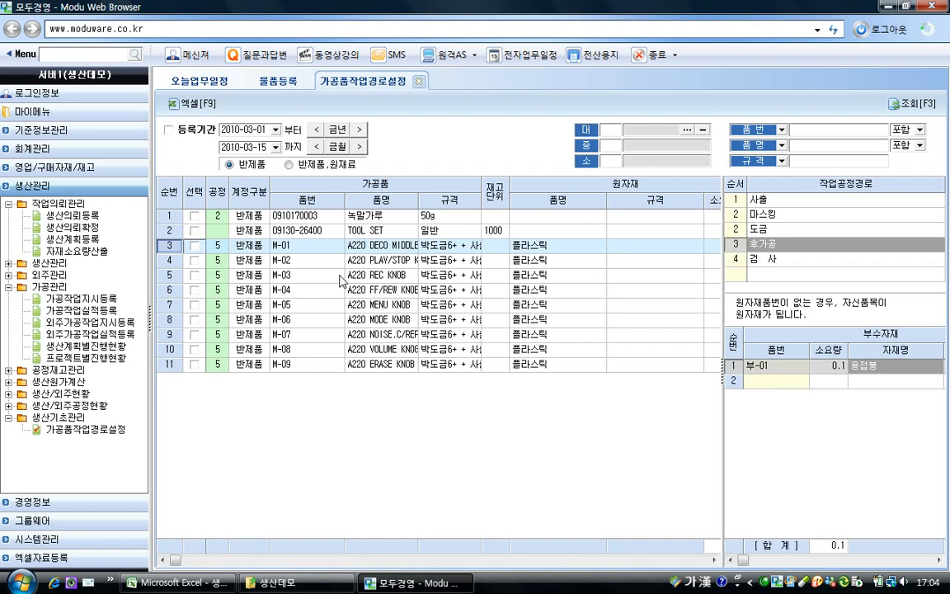
pyautogui.rightClick(302, 248)
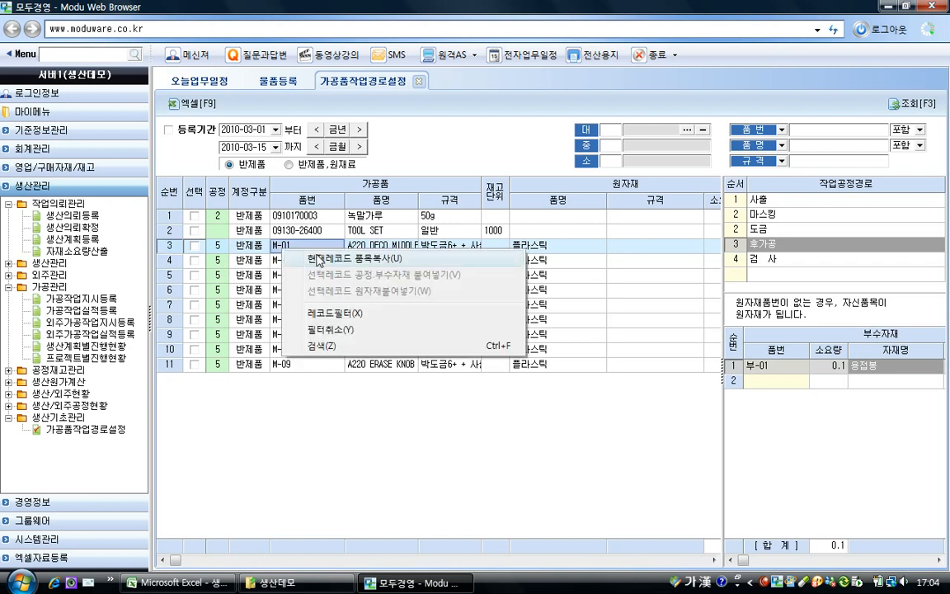
pyautogui.click(320, 261)
pyautogui.click(195, 260)
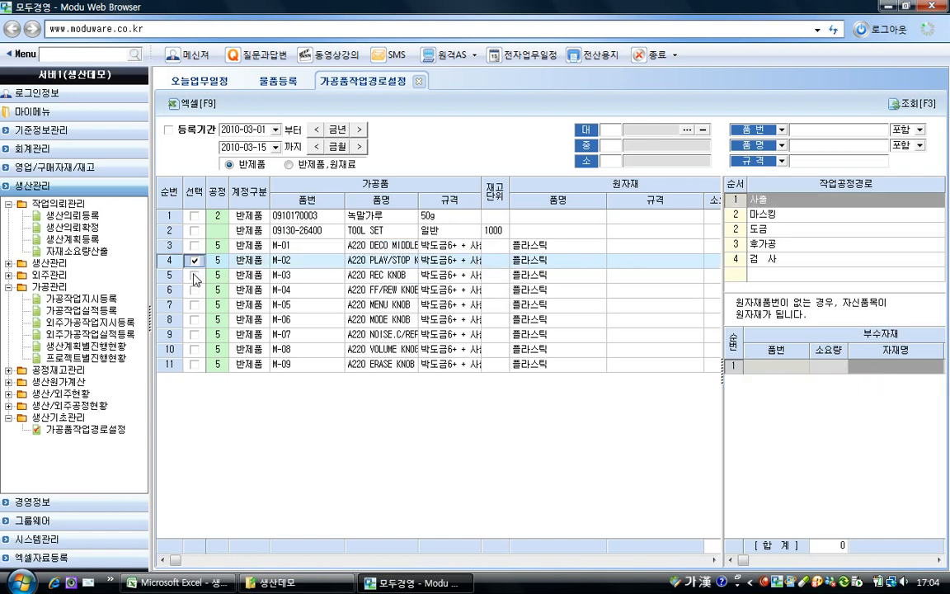
pyautogui.click(195, 275)
pyautogui.click(194, 289)
pyautogui.click(195, 304)
pyautogui.click(195, 319)
pyautogui.click(194, 334)
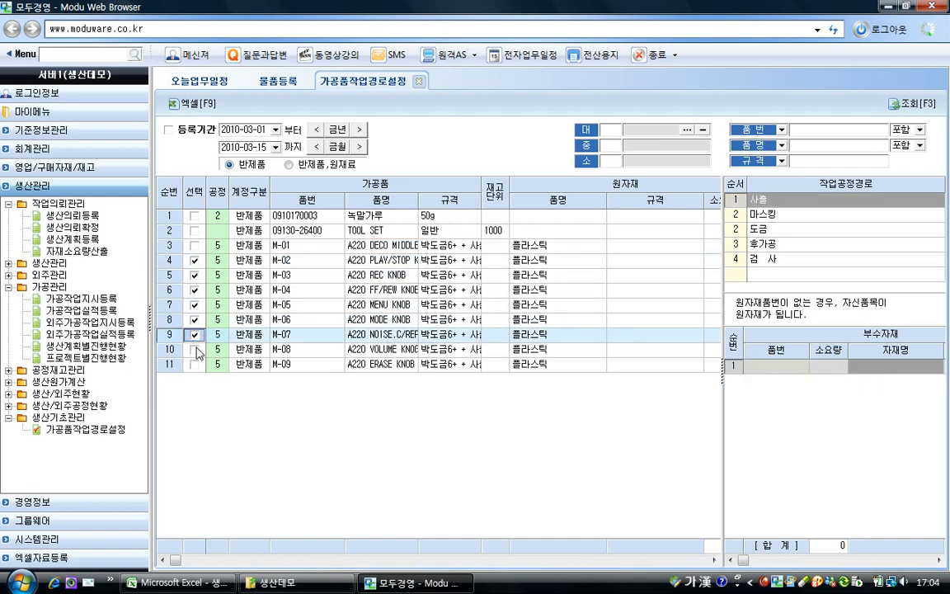
pyautogui.click(195, 349)
pyautogui.click(194, 364)
# Paste M-01's processes and sub-materials into the marked records and accept the confirmation.
pyautogui.rightClick(340, 305)
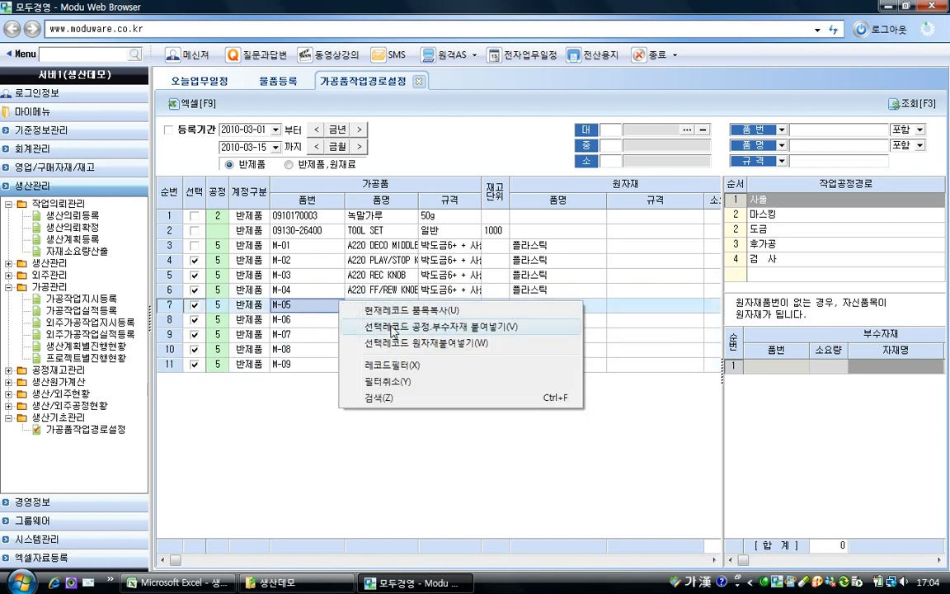
pyautogui.click(393, 329)
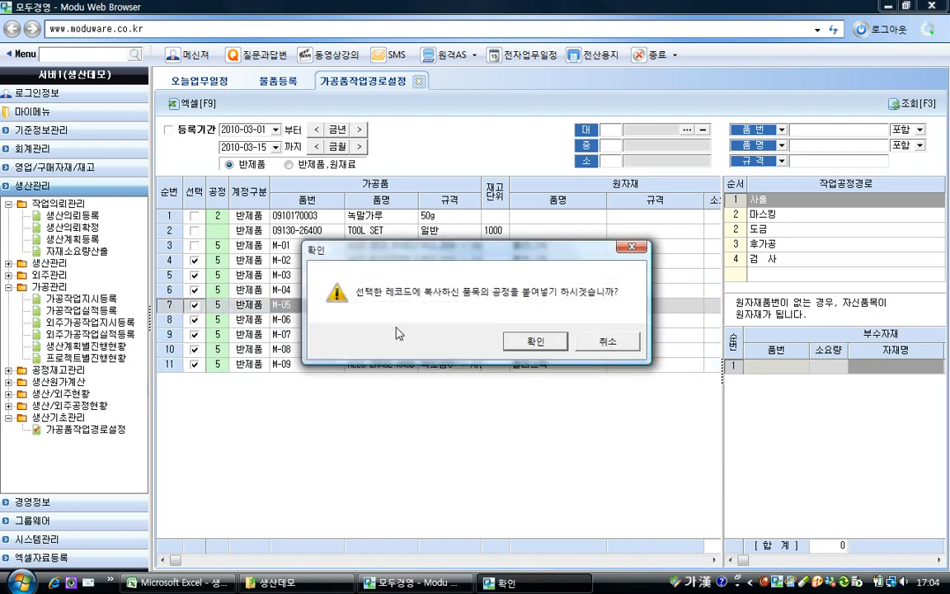
pyautogui.click(536, 343)
pyautogui.click(474, 318)
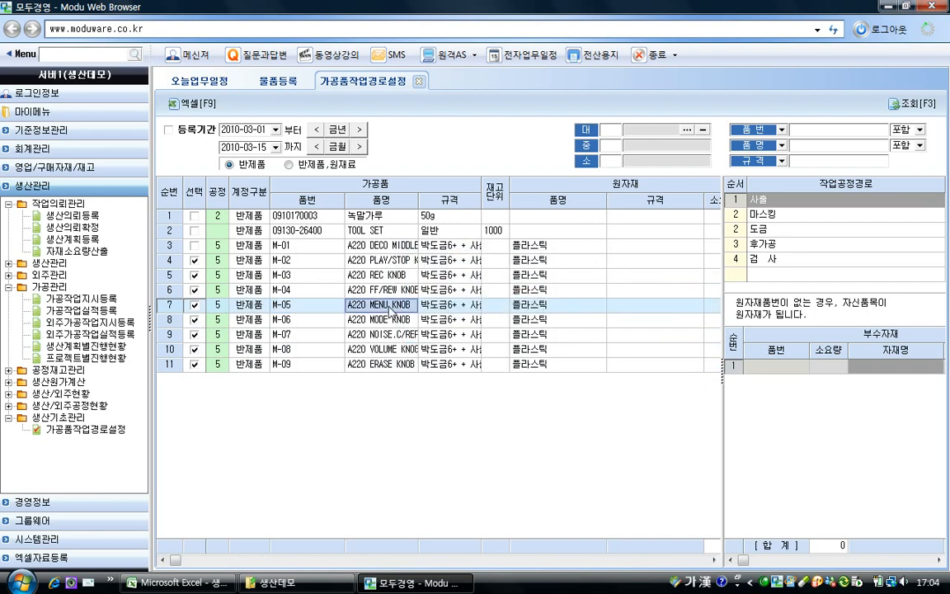
# Paste M-01's raw material into the marked records M-02 through M-09 and accept the confirmation.
pyautogui.rightClick(389, 305)
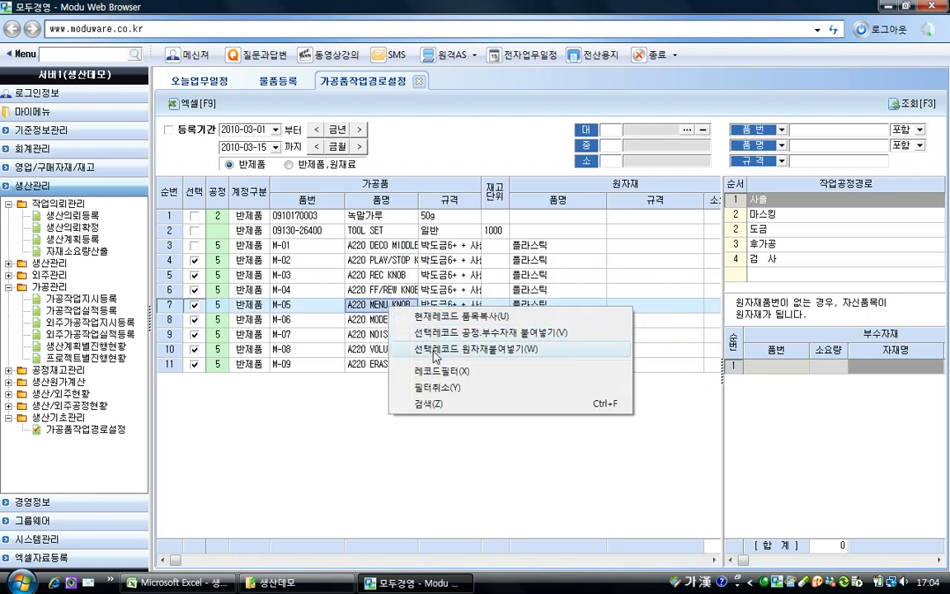
pyautogui.click(434, 350)
pyautogui.click(538, 338)
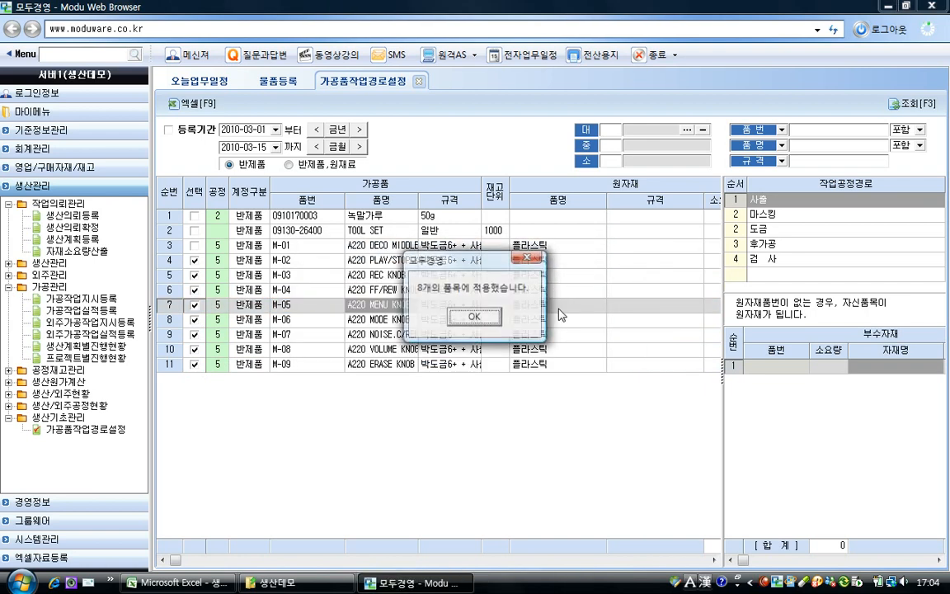
pyautogui.click(475, 318)
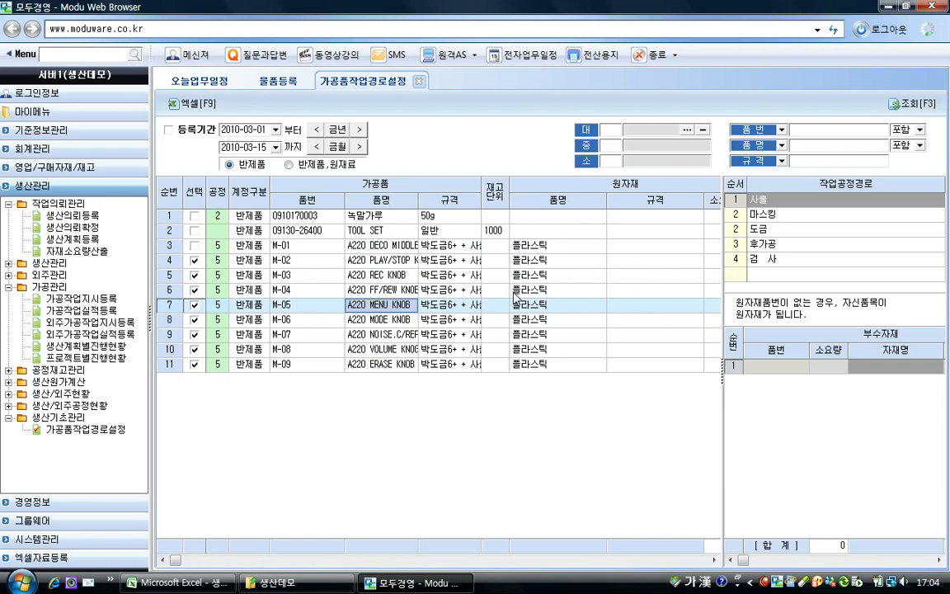
# Close the 가공품작업경로설정 and 물품등록 screens.
pyautogui.click(418, 81)
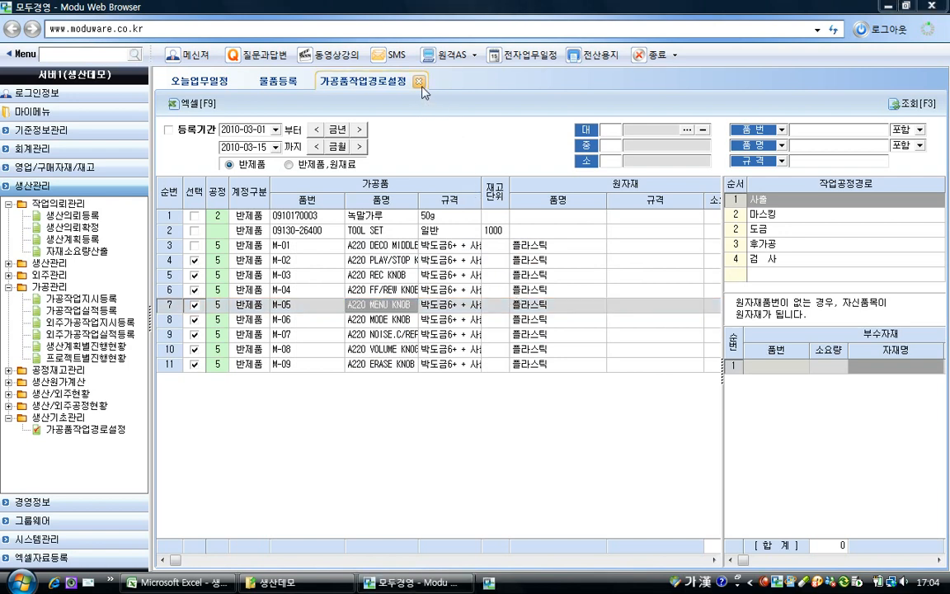
pyautogui.press('Return')
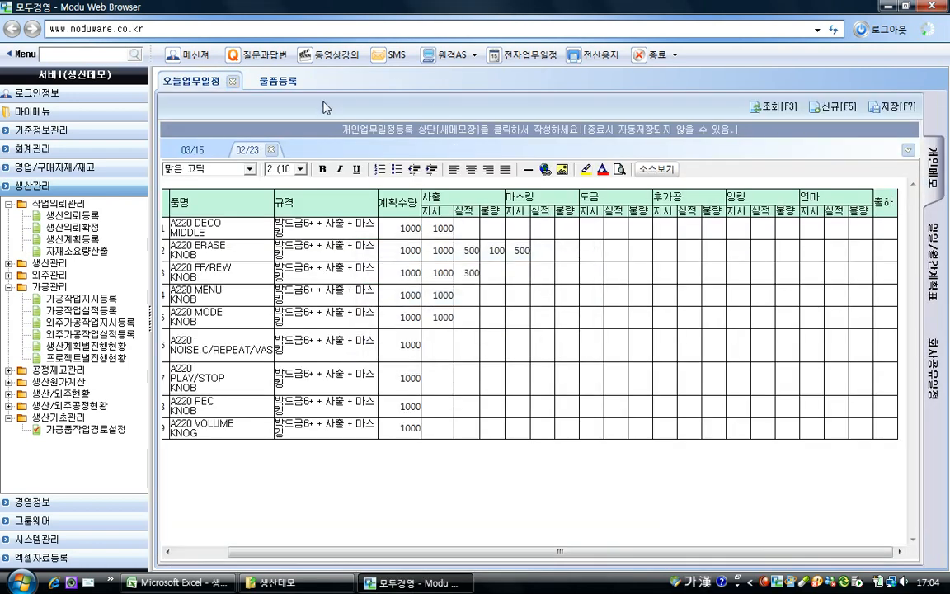
pyautogui.click(273, 80)
pyautogui.click(302, 81)
pyautogui.press('Return')
# Start a new order in 수주[주문]등록 and set its customer to 베텍.
pyautogui.click(101, 172)
pyautogui.click(77, 208)
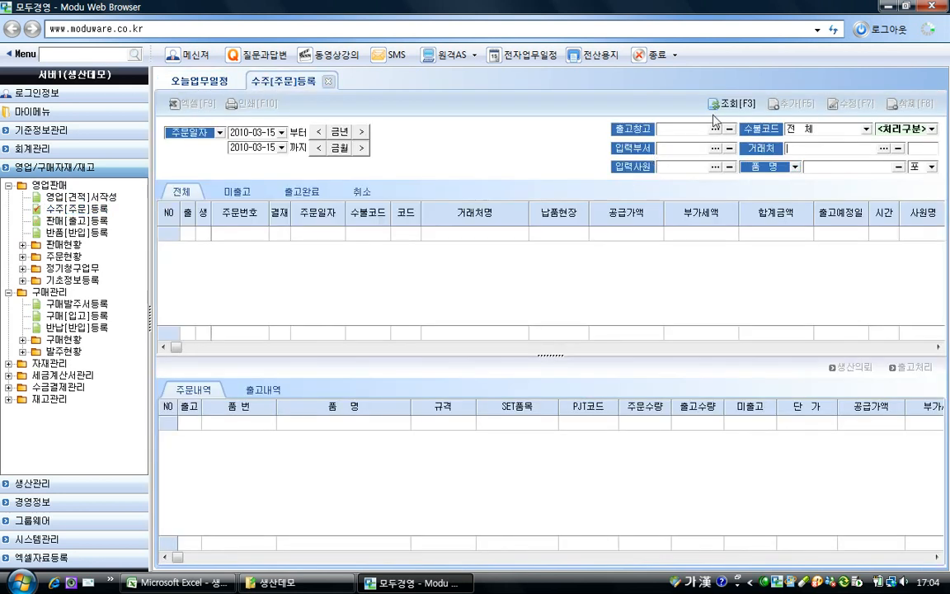
pyautogui.click(734, 105)
pyautogui.click(783, 106)
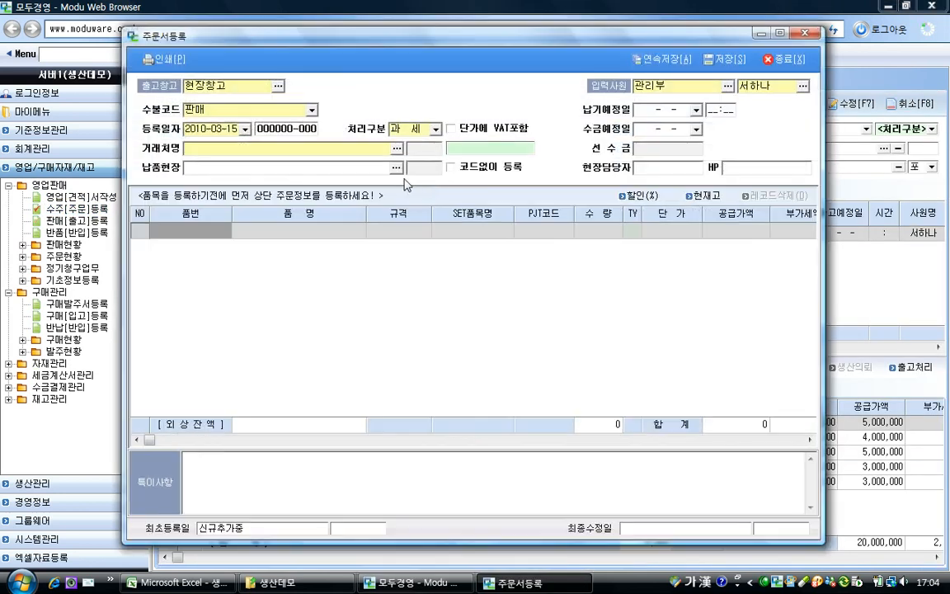
pyautogui.click(397, 149)
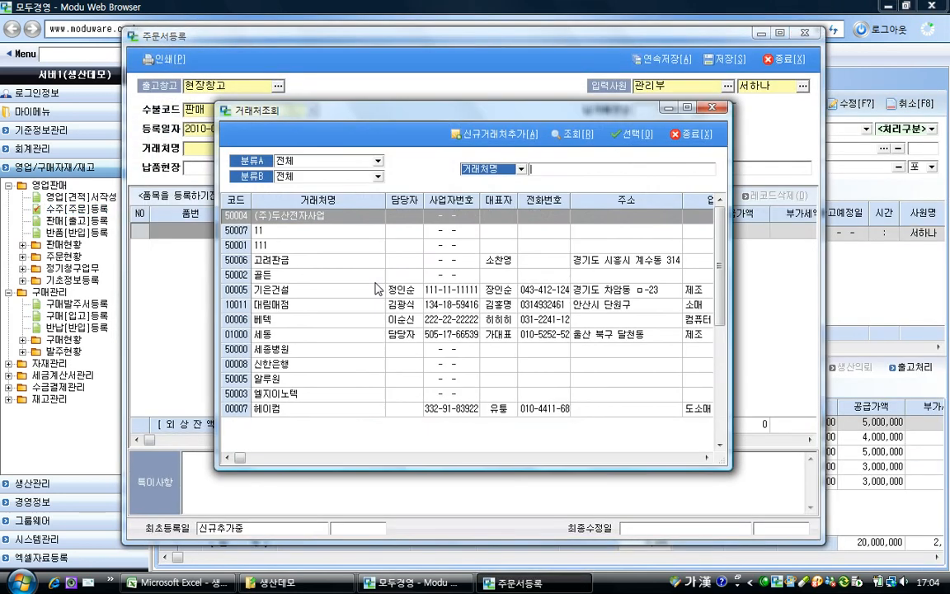
pyautogui.doubleClick(359, 319)
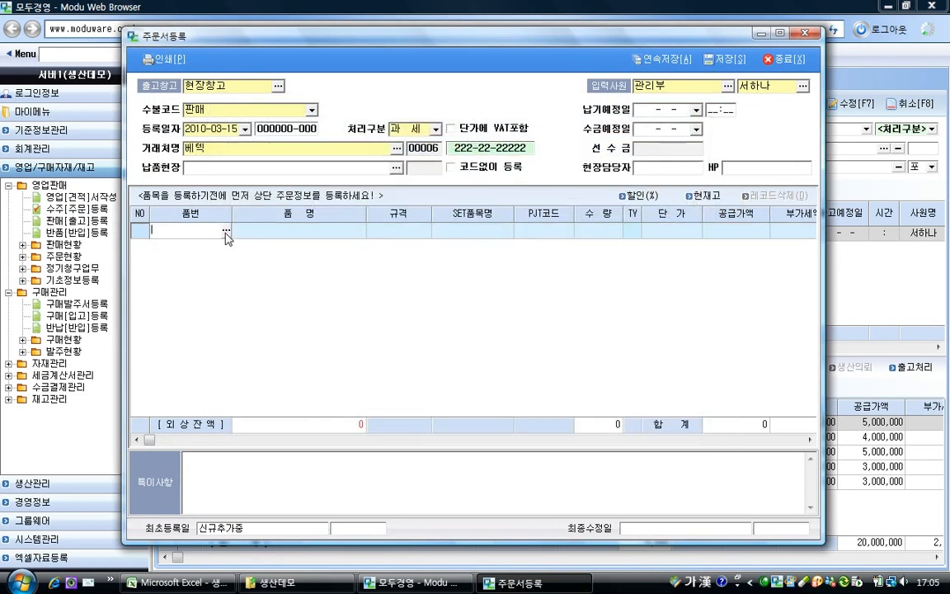
# Look up items of category 4.반제품 and add M-01 through M-05 to the order.
pyautogui.press('Return')
pyautogui.click(274, 88)
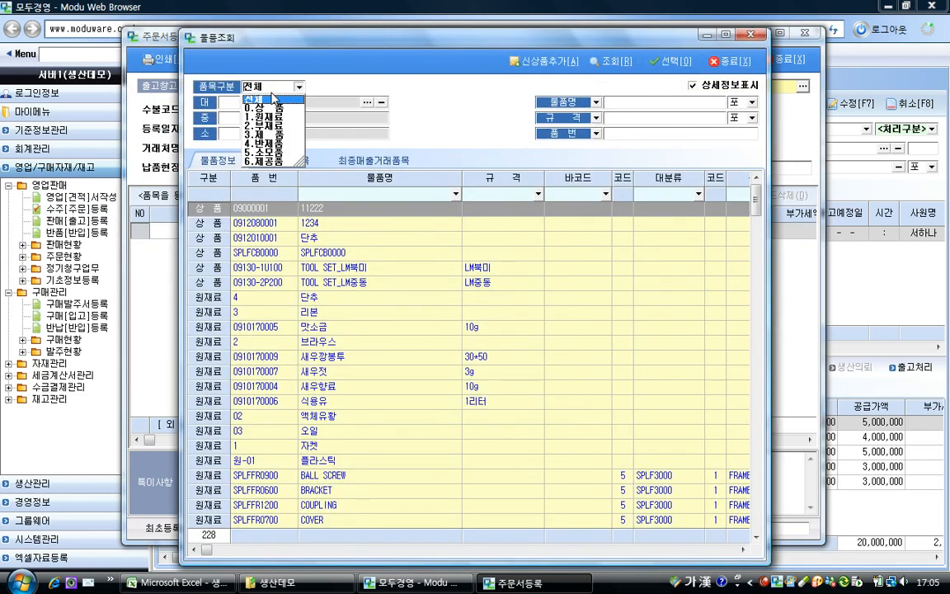
pyautogui.click(264, 143)
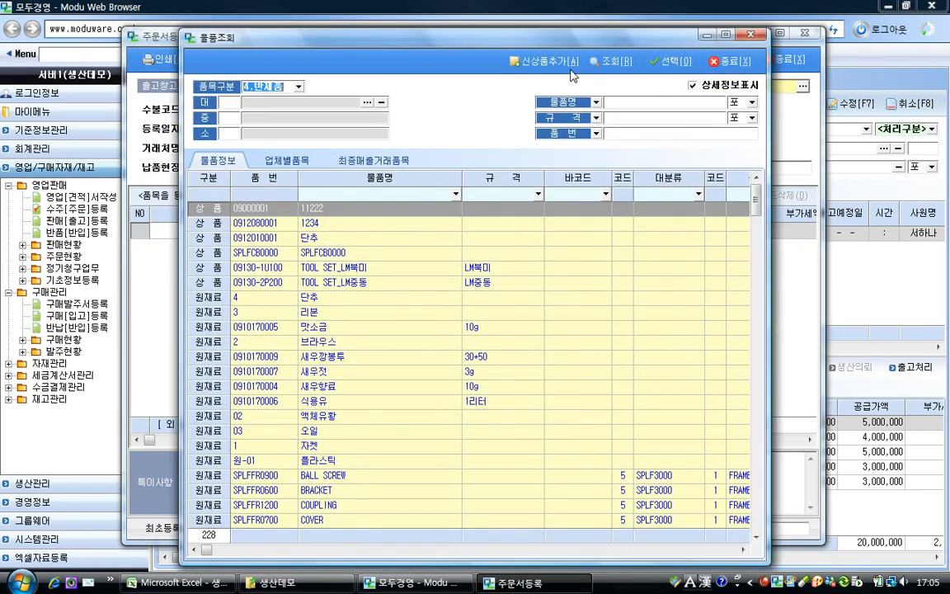
pyautogui.click(266, 181)
pyautogui.moveTo(239, 238); pyautogui.dragTo(246, 304)
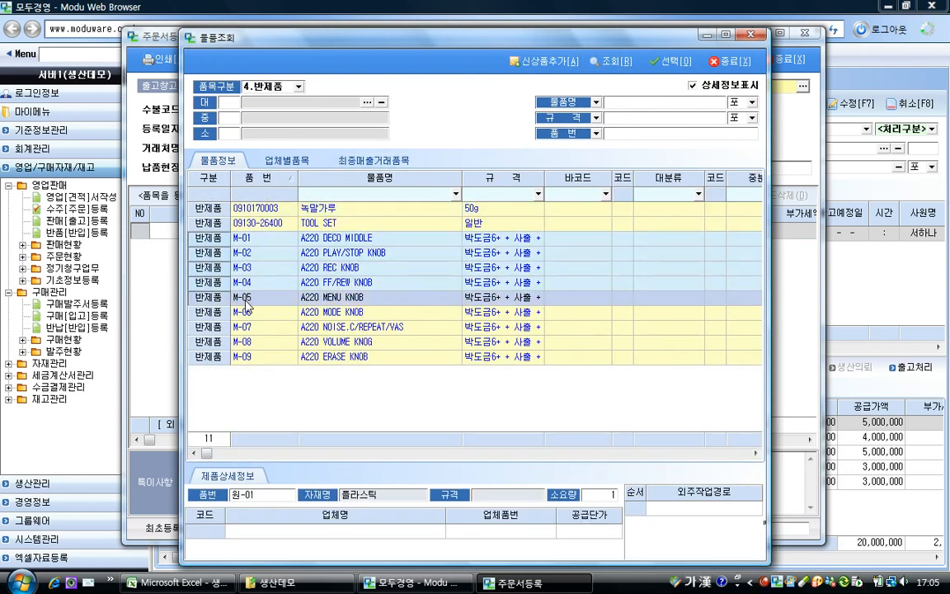
pyautogui.click(658, 61)
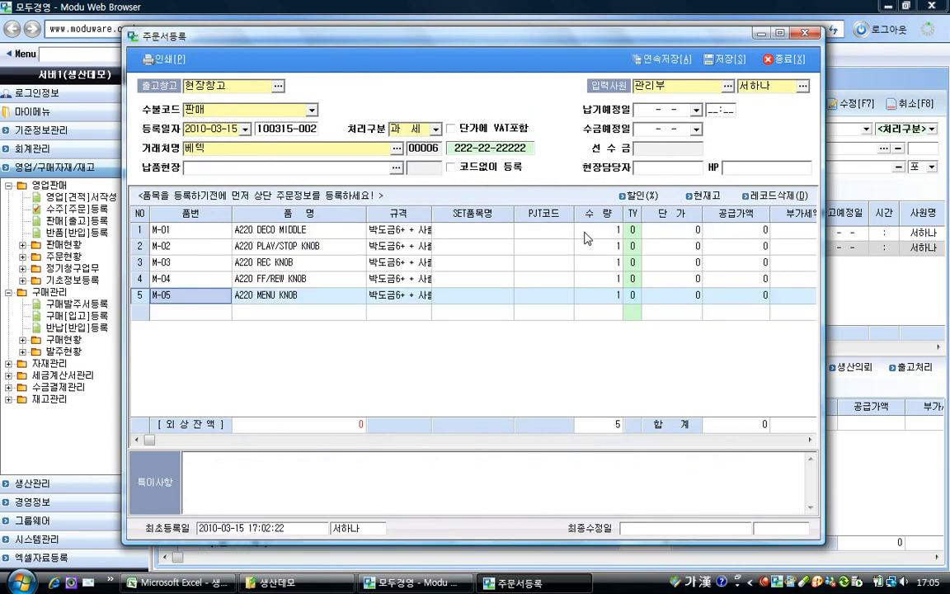
# Set the order quantity of all five items, M-01 through M-05, to 500.
pyautogui.write('500')
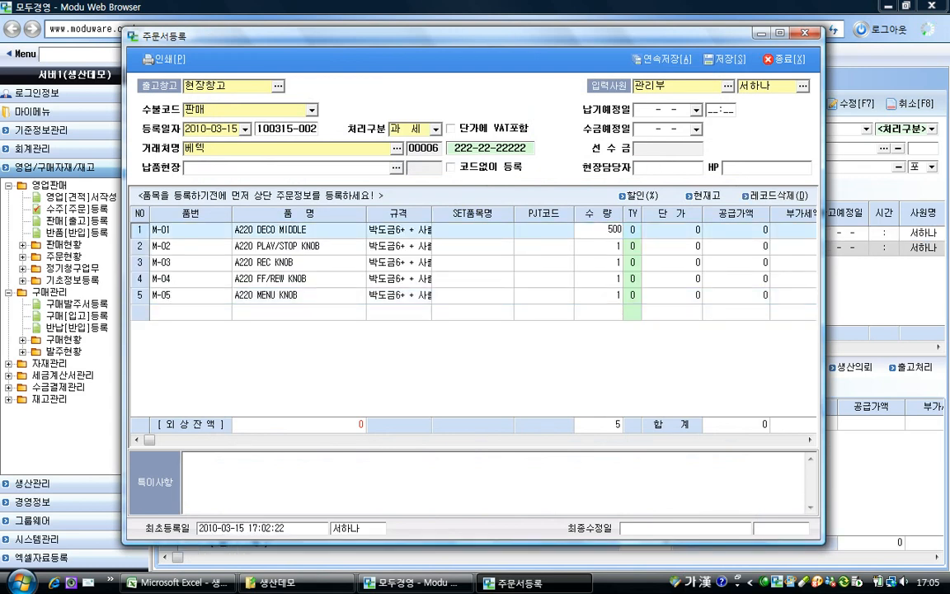
pyautogui.press('Down')
pyautogui.write('500')
pyautogui.press('Down')
pyautogui.write('500')
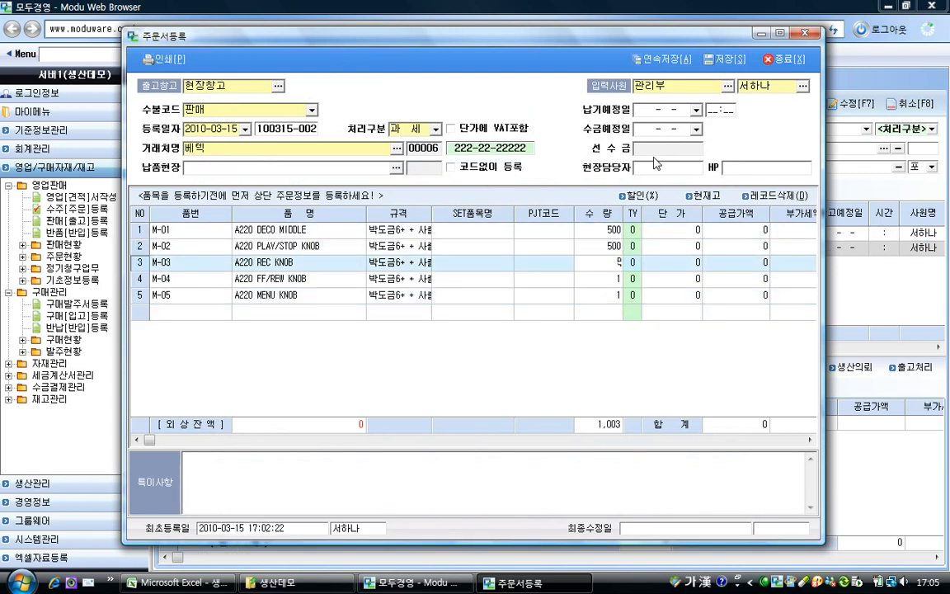
pyautogui.press('Down')
pyautogui.write('500')
pyautogui.press('Down')
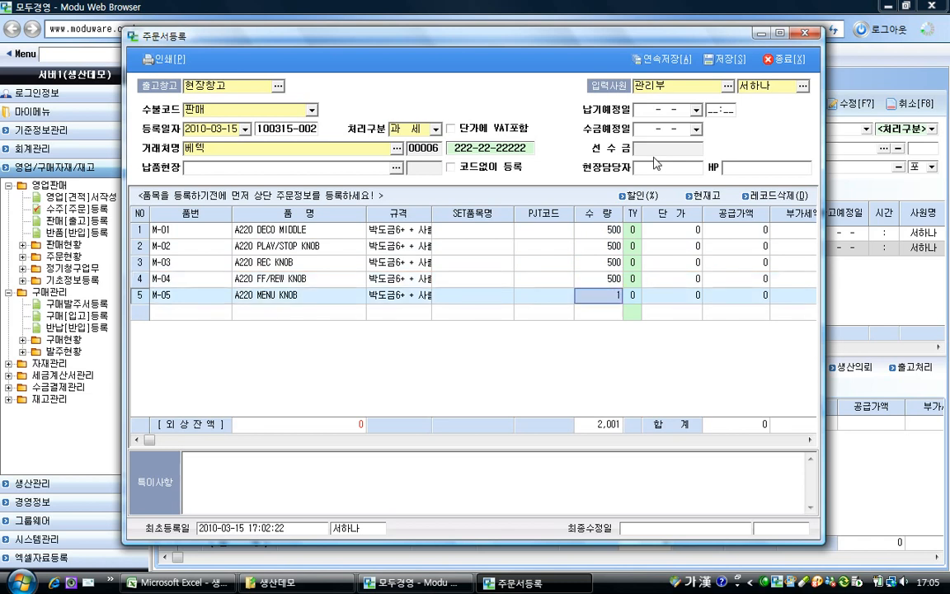
pyautogui.write('500')
# Set the unit price to 1,000 for M-01, M-02, M-04 and M-05 and 600 for M-03, and save the order.
pyautogui.press('Up')
pyautogui.press('Up')
pyautogui.press('Up')
pyautogui.press('Up')
pyautogui.press('Right')
pyautogui.press('Right')
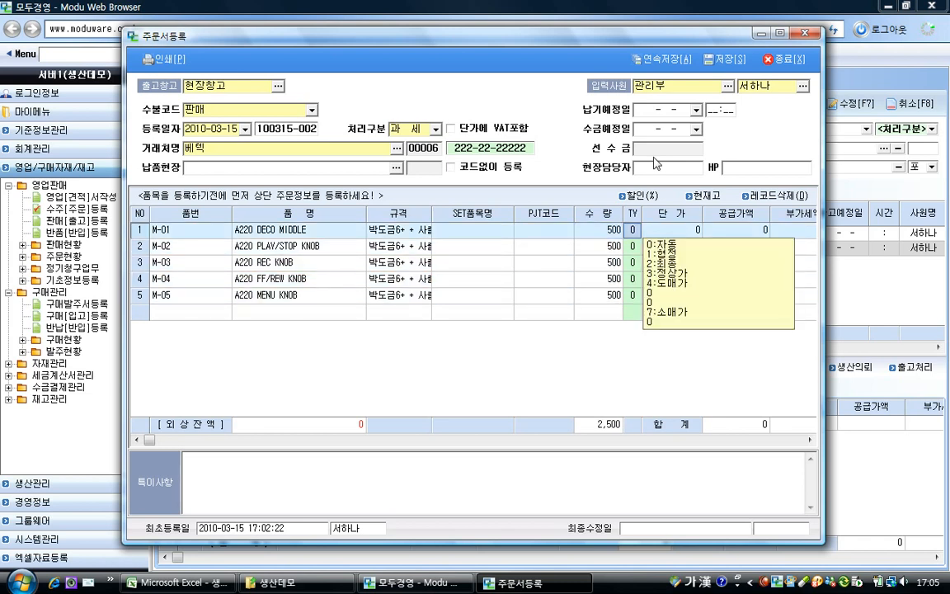
pyautogui.write('1000')
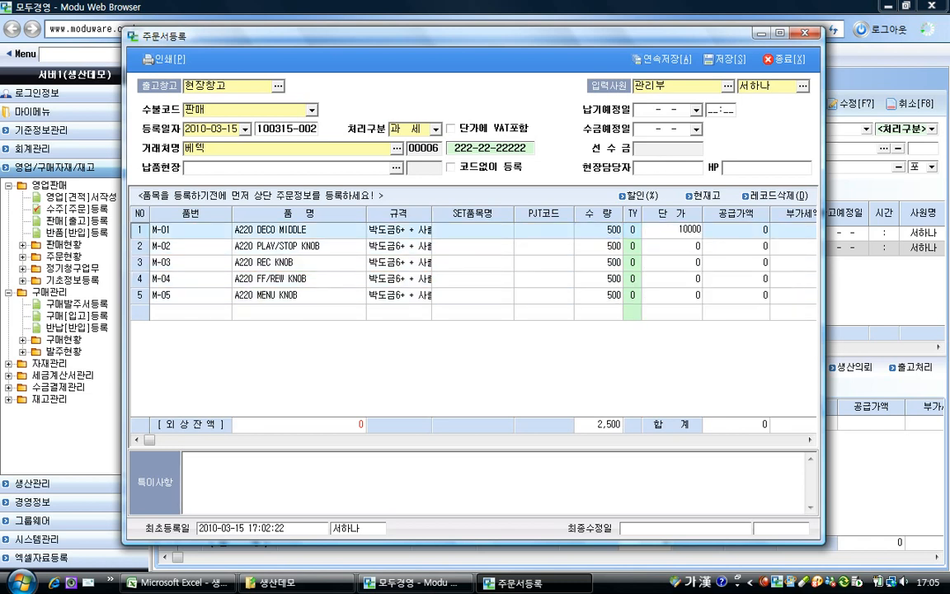
pyautogui.press('Down')
pyautogui.write('10')
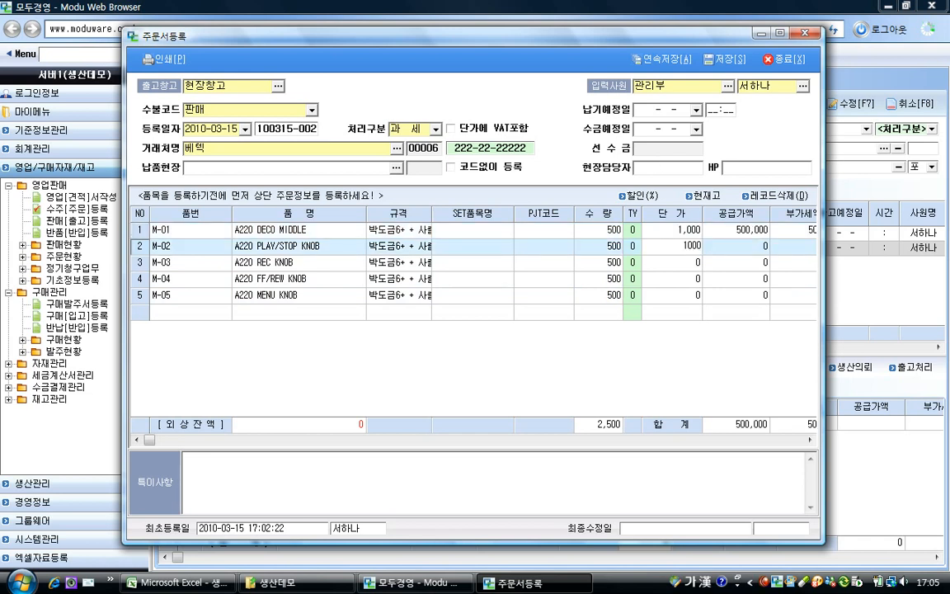
pyautogui.press('Down')
pyautogui.write('5')
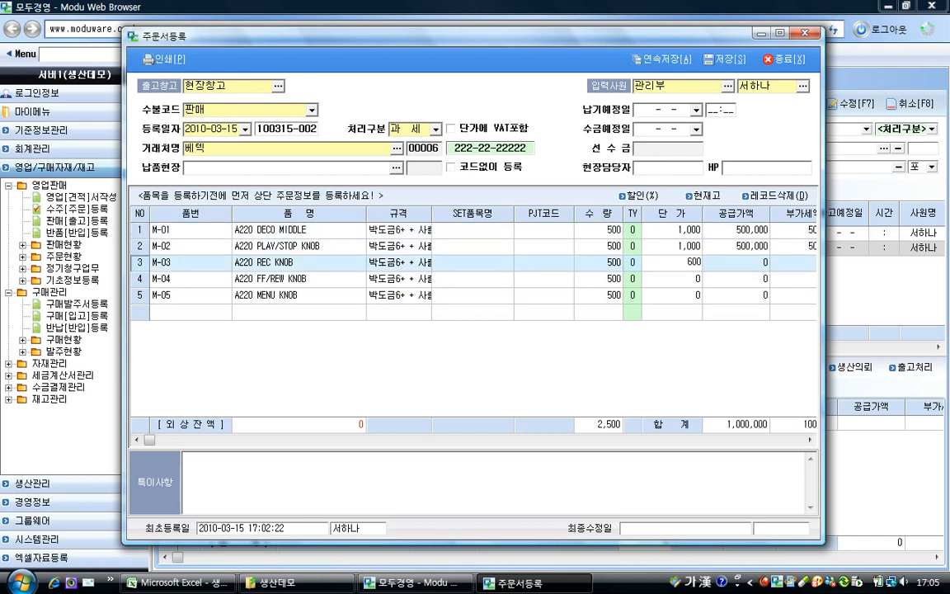
pyautogui.write('00')
pyautogui.press('Down')
pyautogui.write('1000')
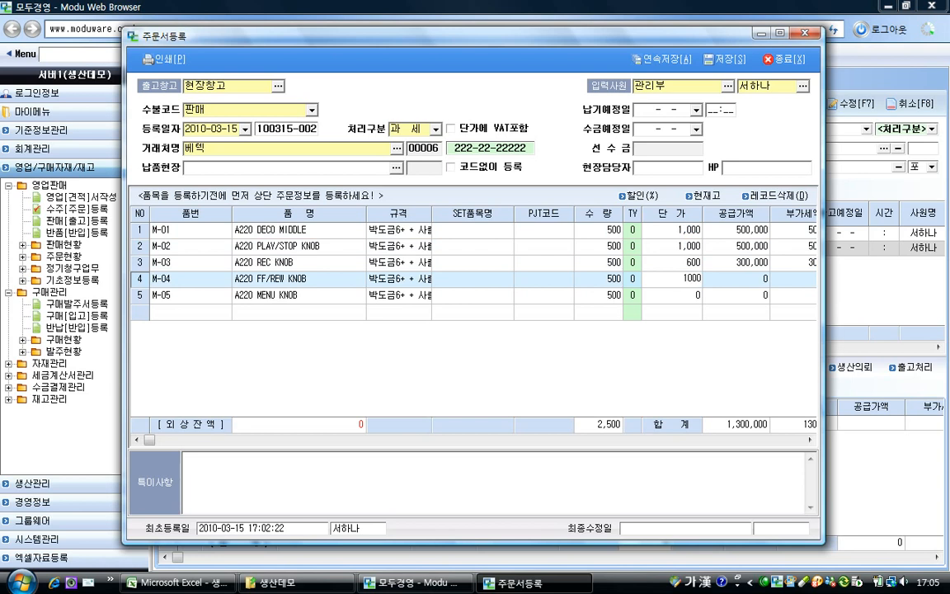
pyautogui.press('Down')
pyautogui.write('1000')
pyautogui.press('Up')
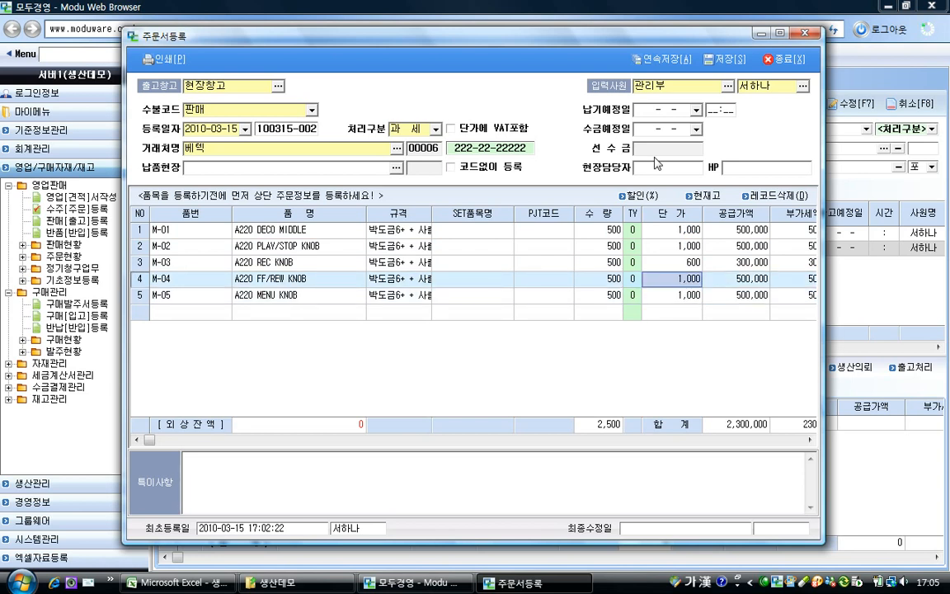
pyautogui.click(717, 59)
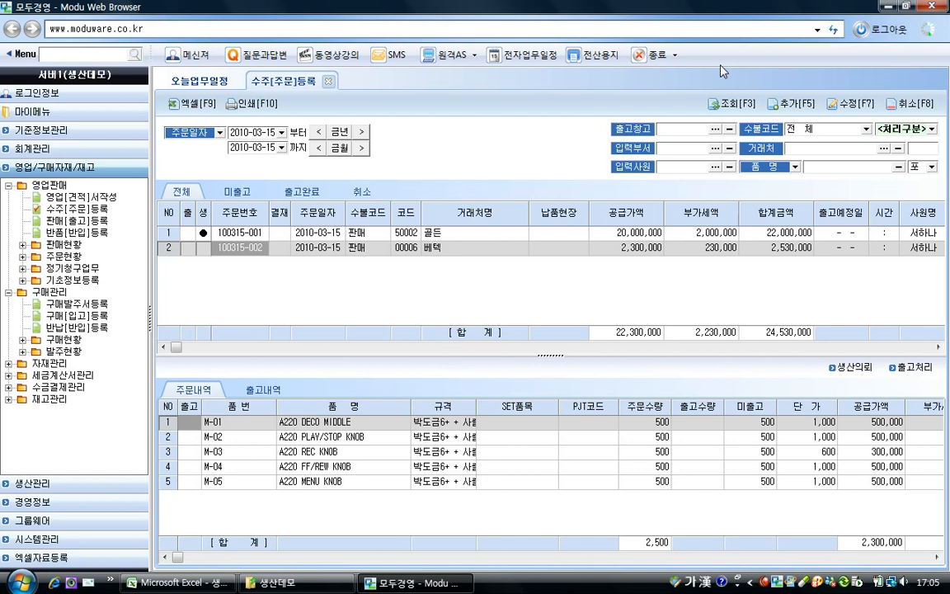
# Create a production request (생산의뢰) from the 베텍 order and save the 작업의뢰서.
pyautogui.click(701, 247)
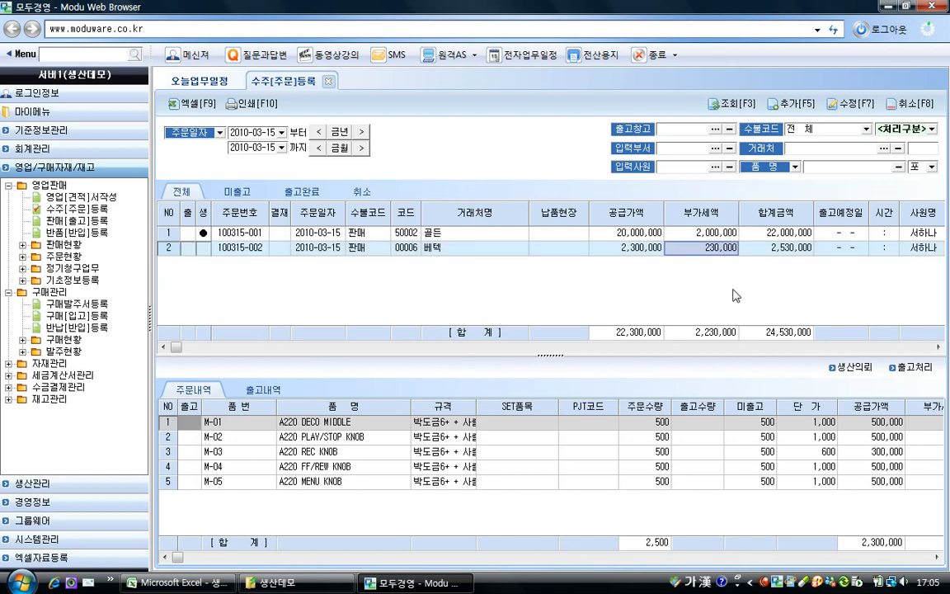
pyautogui.click(852, 368)
pyautogui.click(569, 339)
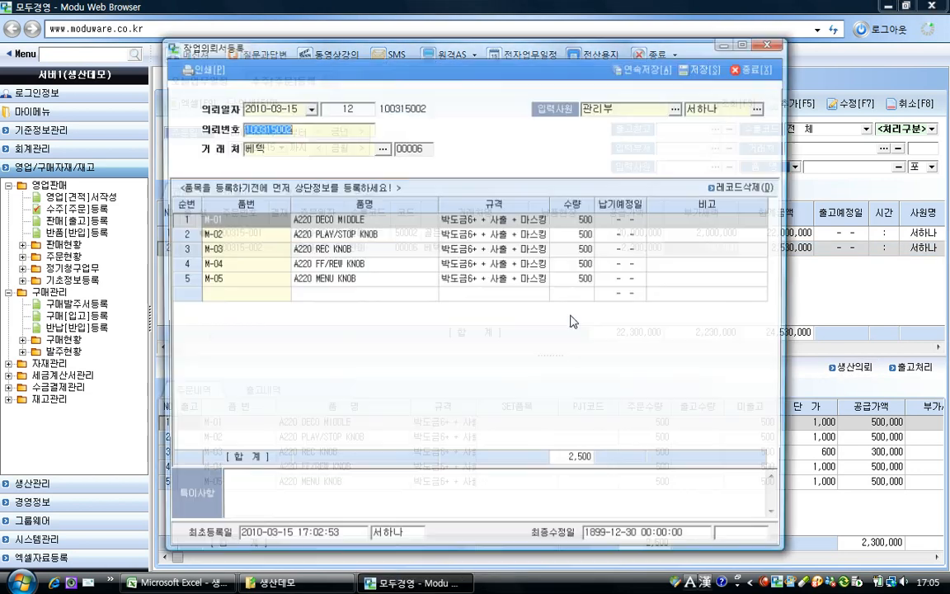
pyautogui.click(341, 123)
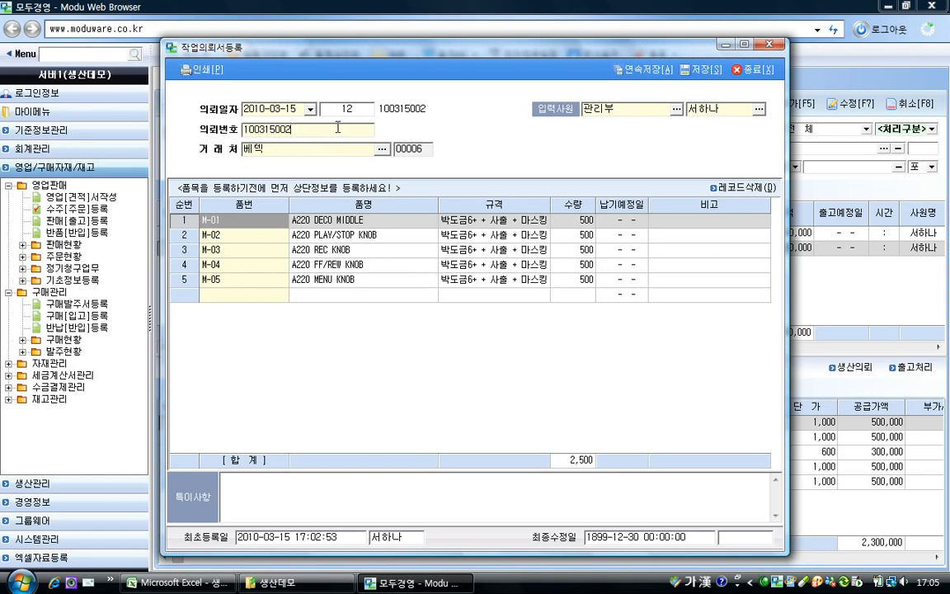
pyautogui.click(709, 71)
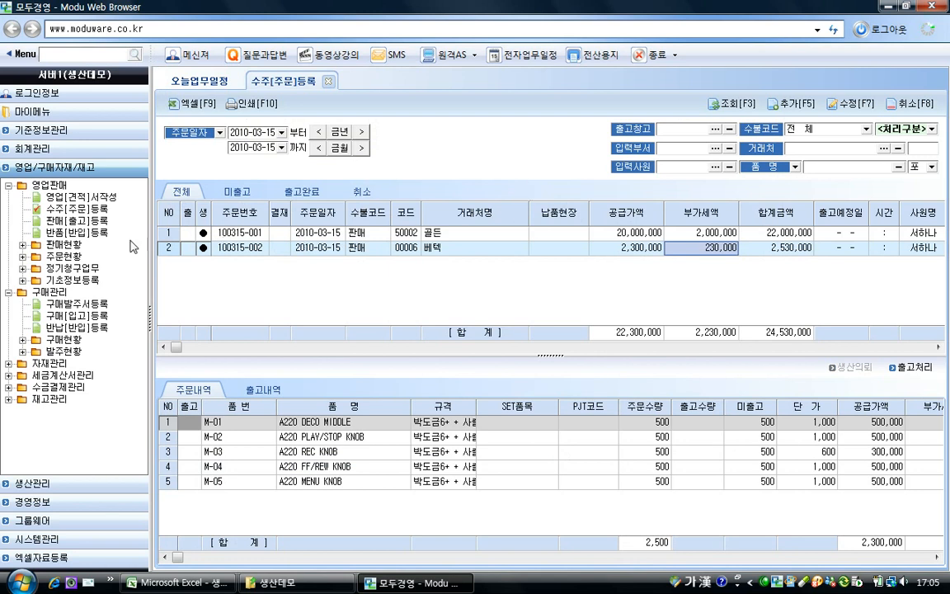
# Retrieve the unconfirmed requests in 생산의뢰확정 and confirm the 베텍 request, accepting the user authentication.
pyautogui.click(21, 484)
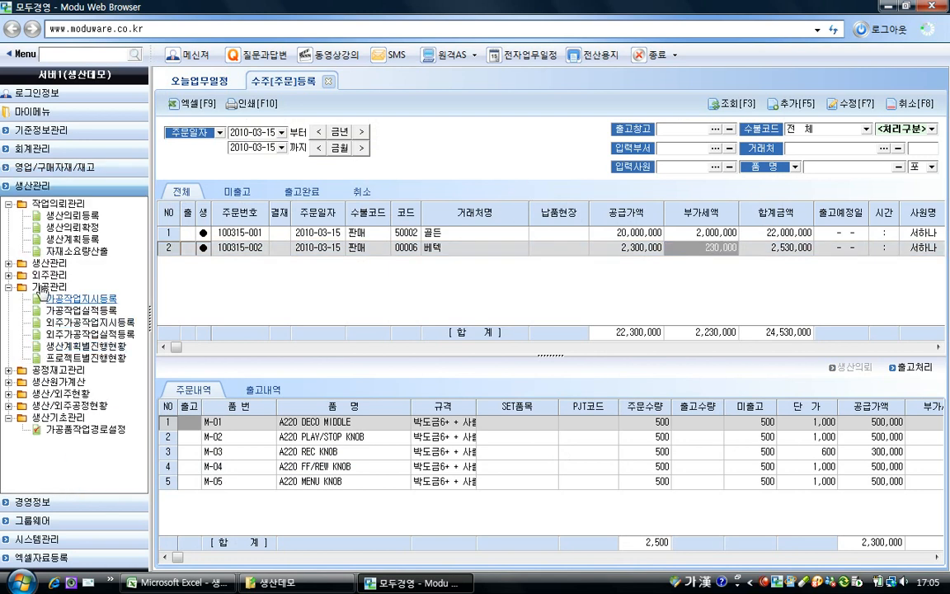
pyautogui.click(61, 229)
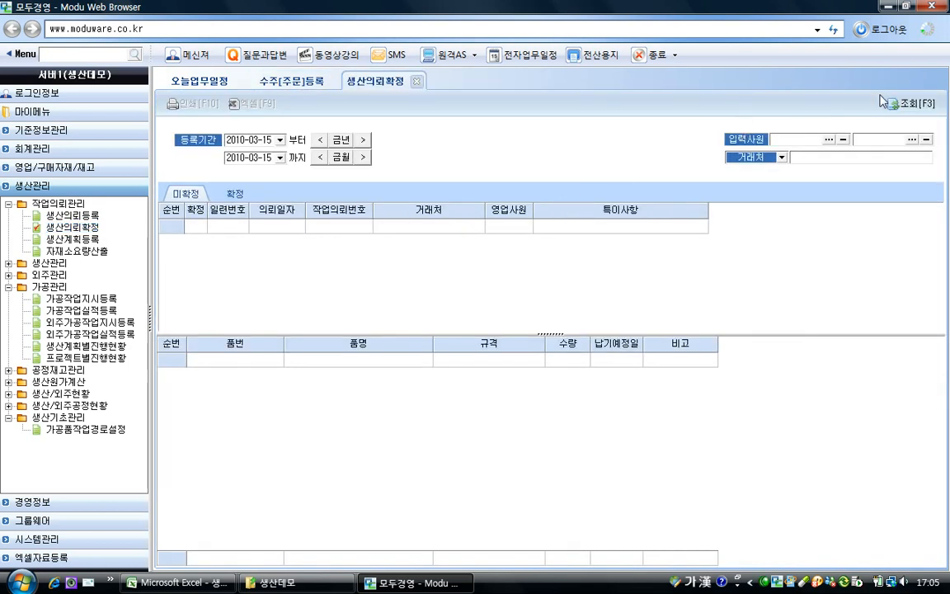
pyautogui.click(887, 102)
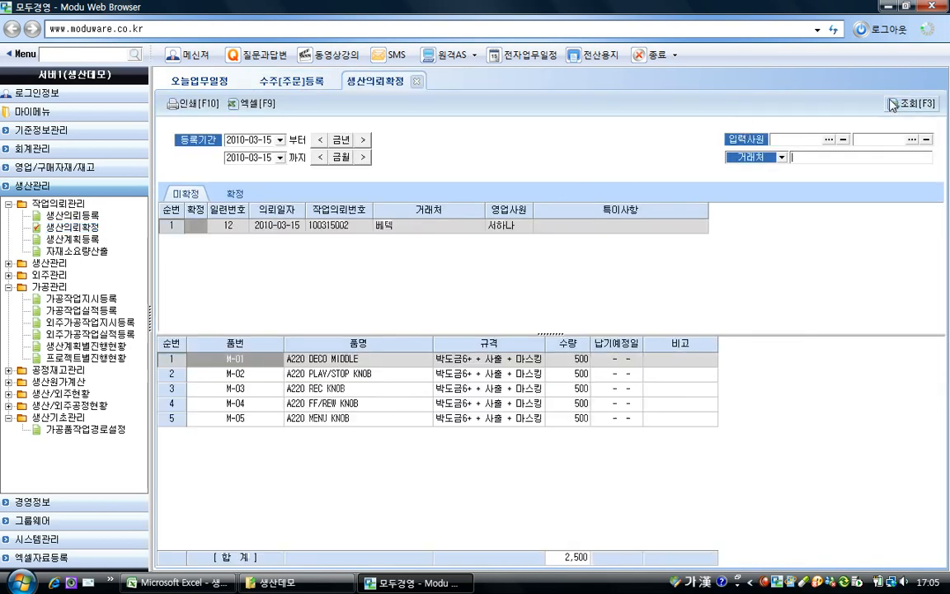
pyautogui.rightClick(482, 226)
pyautogui.click(509, 234)
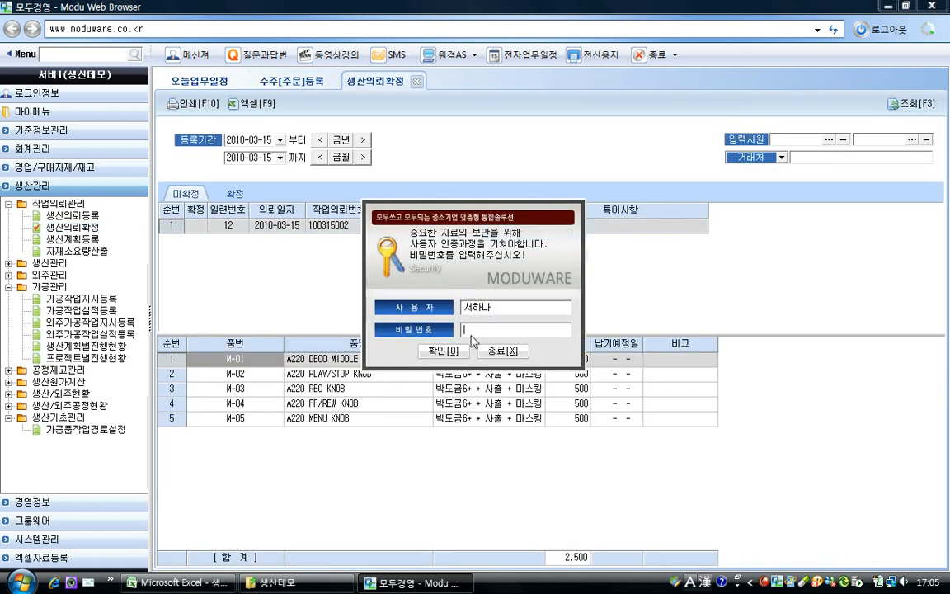
pyautogui.click(488, 345)
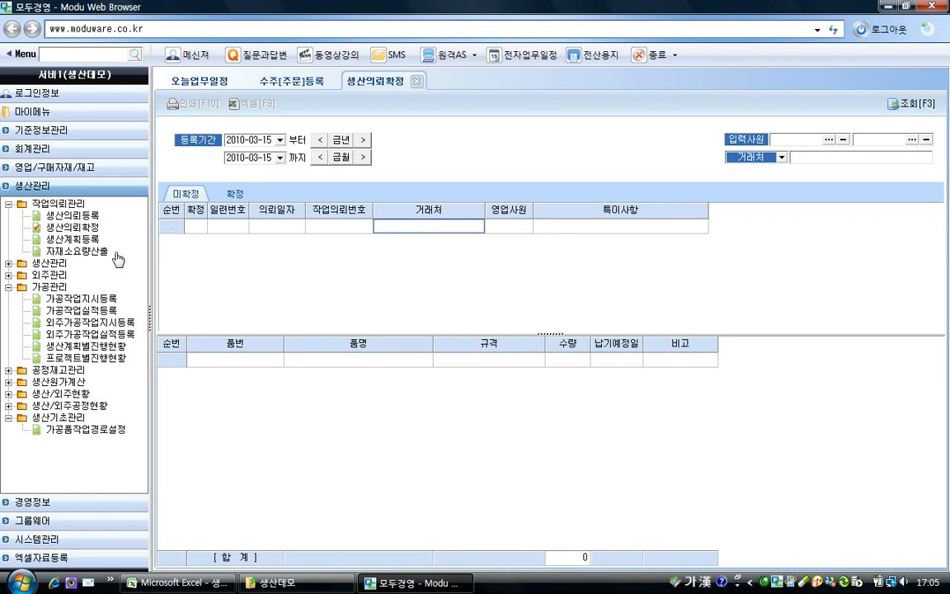
# Retrieve the received requests in 생산계획등록 and close the 베텍 request with 생산의뢰마감, accepting the authentication and plan confirmation.
pyautogui.click(74, 239)
pyautogui.click(856, 100)
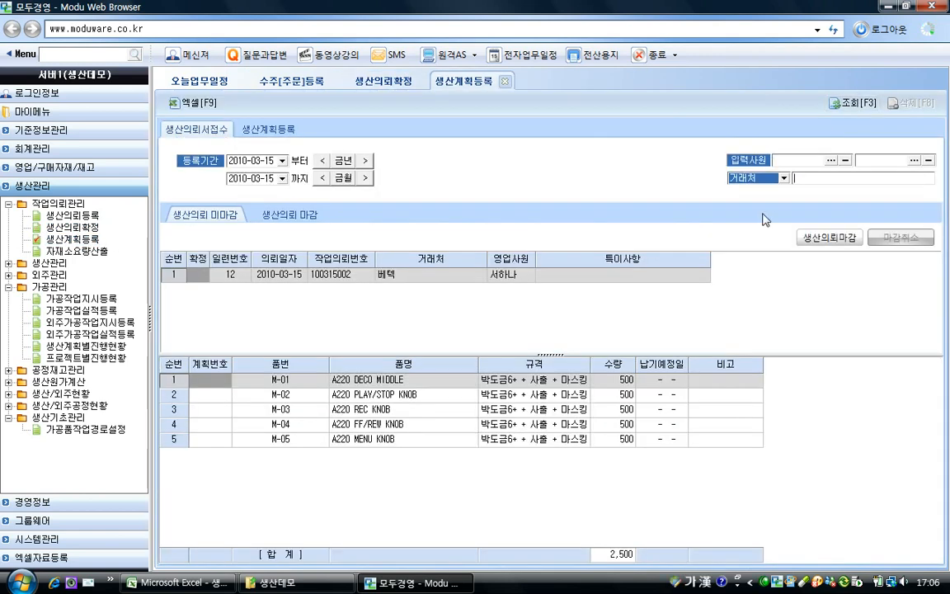
pyautogui.click(829, 237)
pyautogui.click(442, 351)
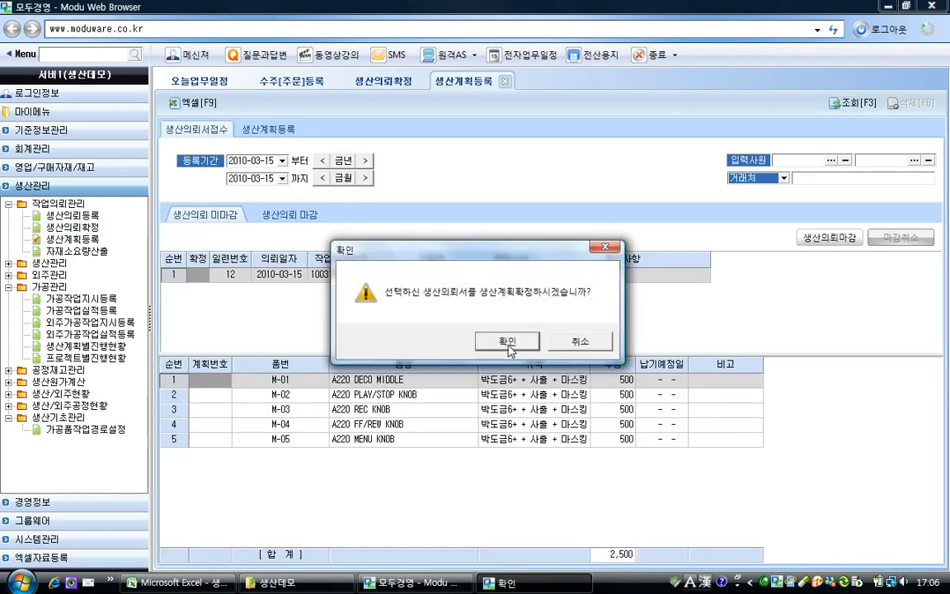
pyautogui.click(502, 340)
# Start a work order from the production plan list, with production type 가공생산 and production process 가공공장.
pyautogui.click(269, 129)
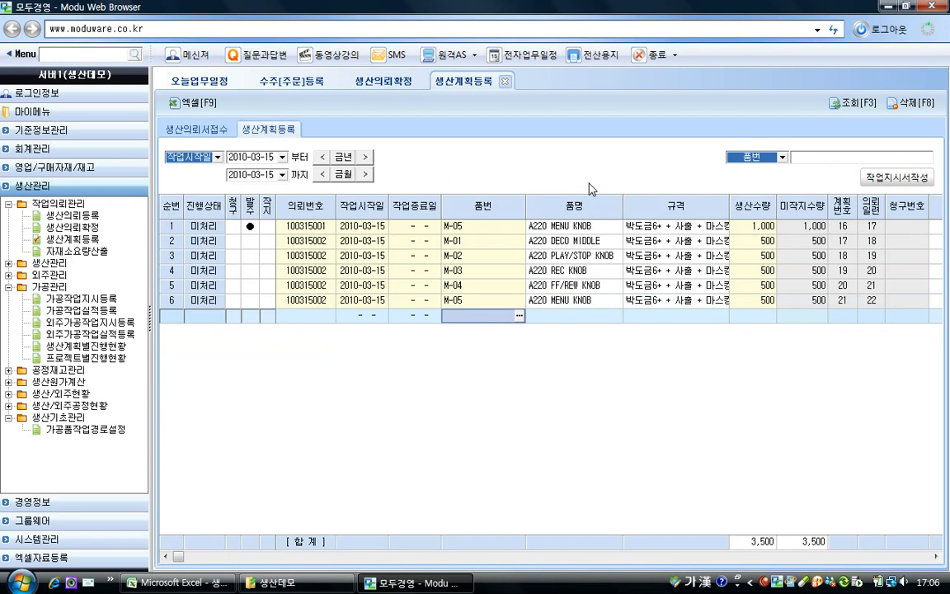
pyautogui.click(878, 179)
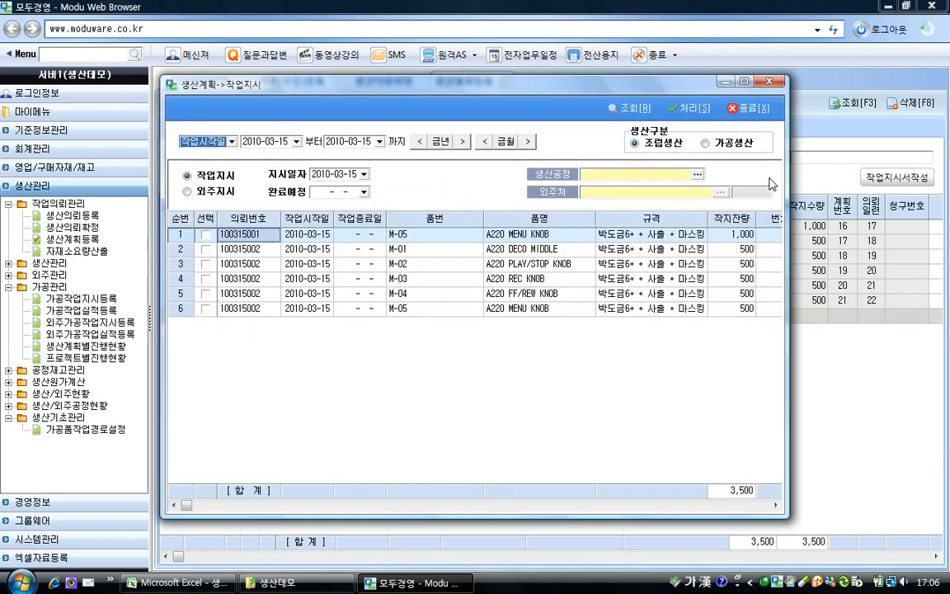
pyautogui.click(714, 145)
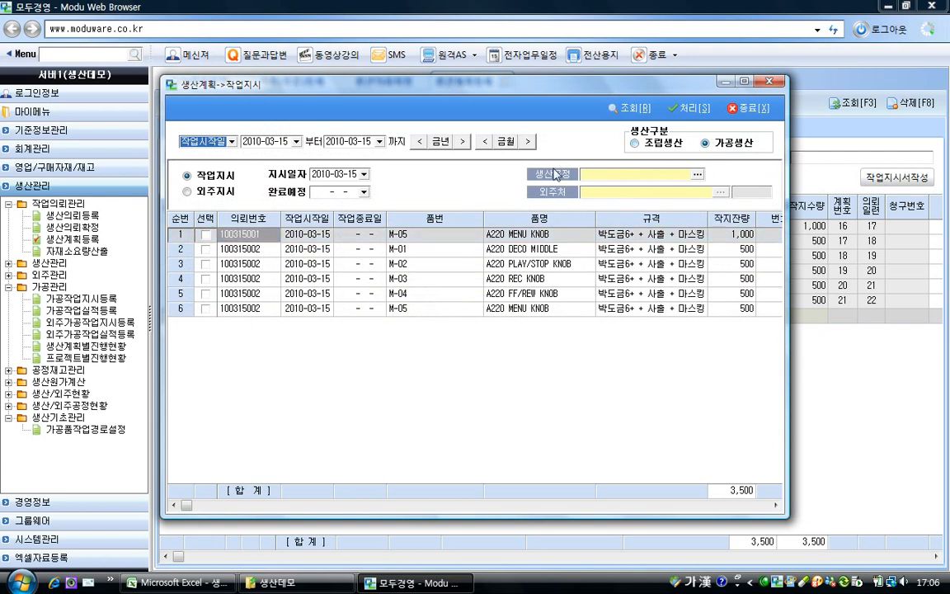
pyautogui.click(696, 174)
pyautogui.doubleClick(476, 258)
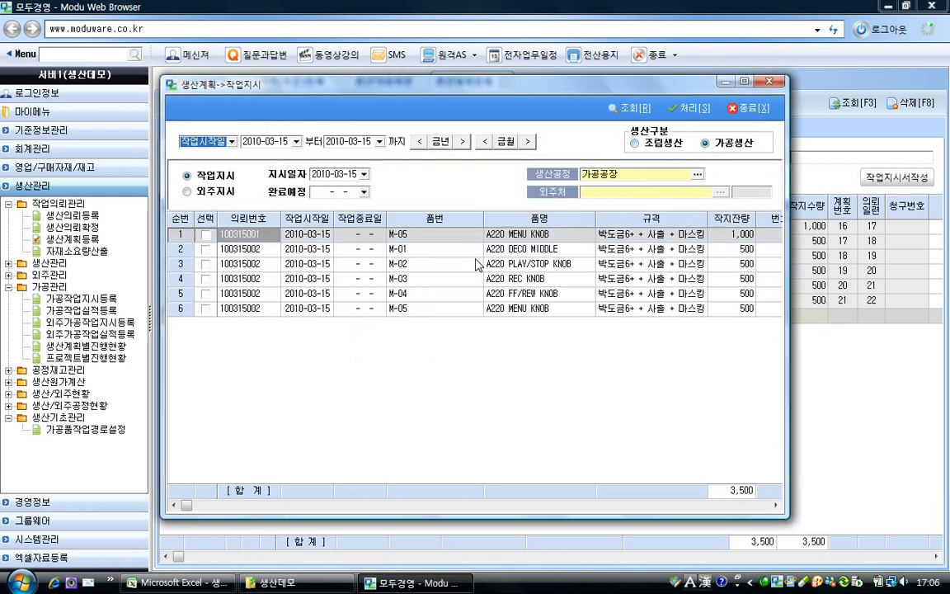
# Select all the plan records, process them into work orders and accept the messages.
pyautogui.click(686, 117)
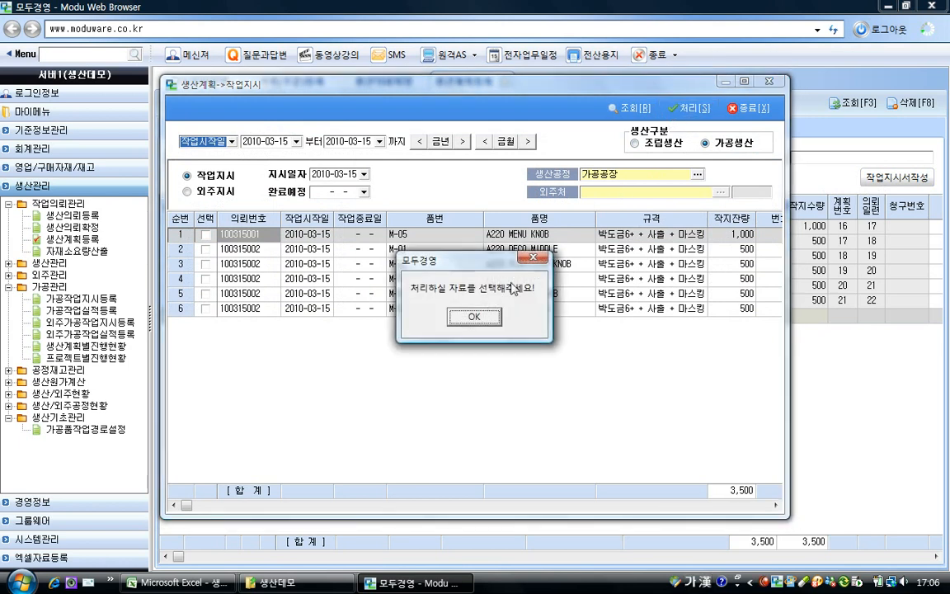
pyautogui.click(435, 284)
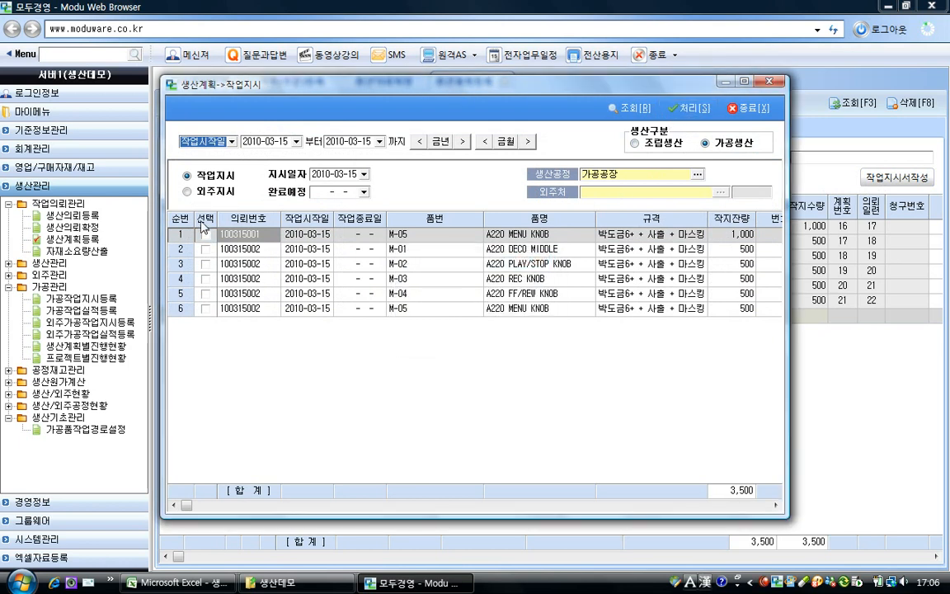
pyautogui.click(687, 108)
pyautogui.click(485, 314)
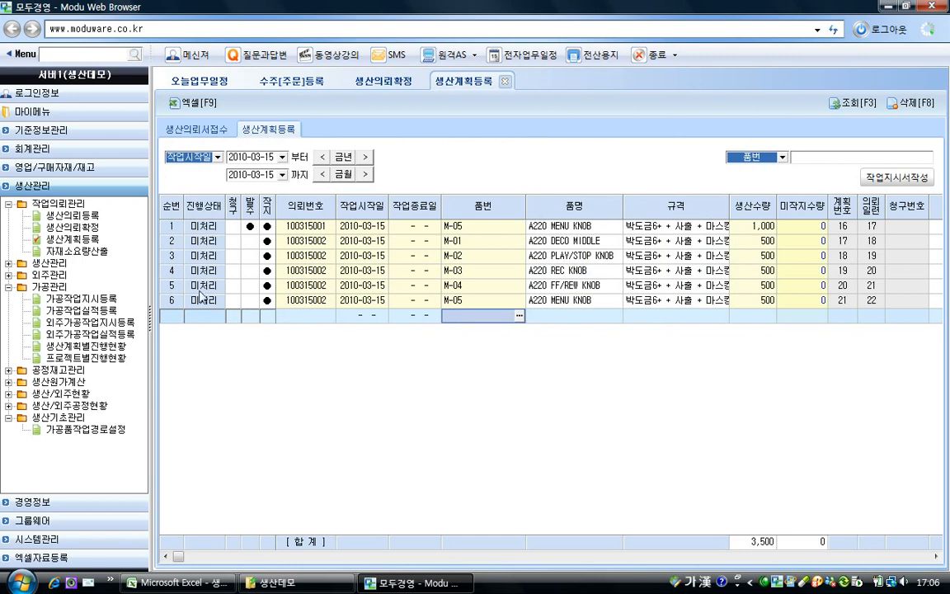
# Retrieve the work orders in 가공작업지시등록 and enlarge the item detail list.
pyautogui.click(50, 286)
pyautogui.click(95, 299)
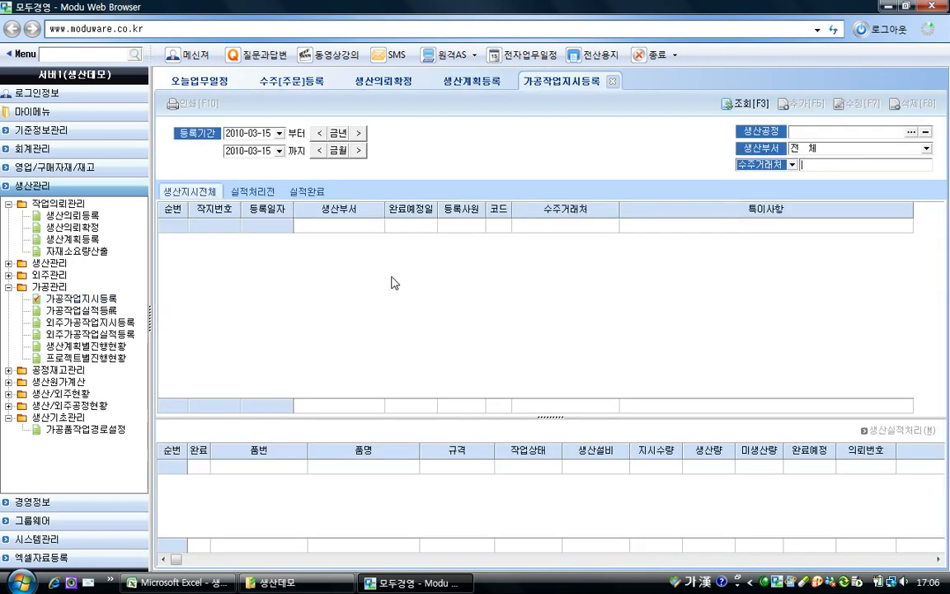
pyautogui.click(743, 103)
pyautogui.moveTo(551, 418); pyautogui.dragTo(561, 308)
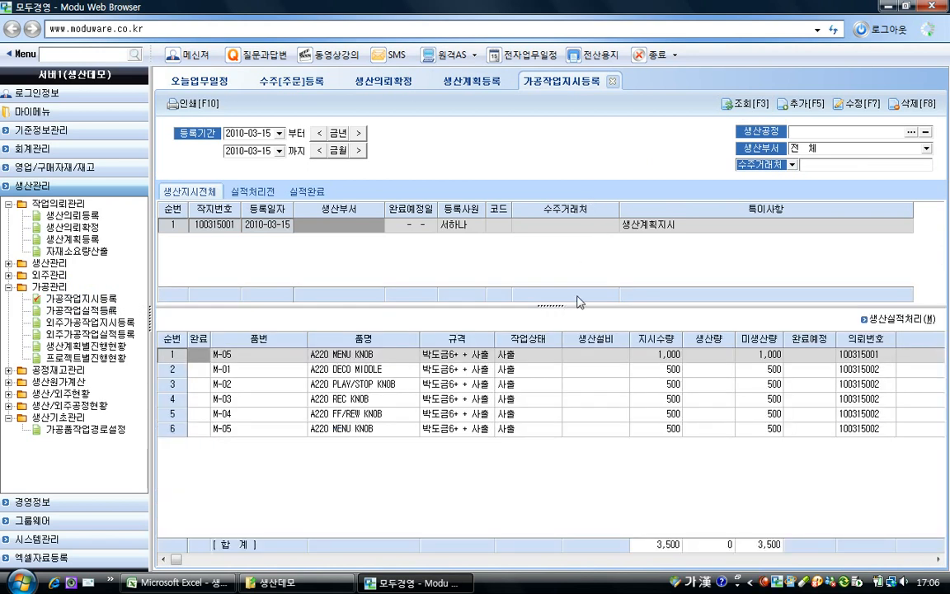
# Preview the work order's printout in the 표준작업지시서A report format and close the preview.
pyautogui.click(421, 226)
pyautogui.click(191, 104)
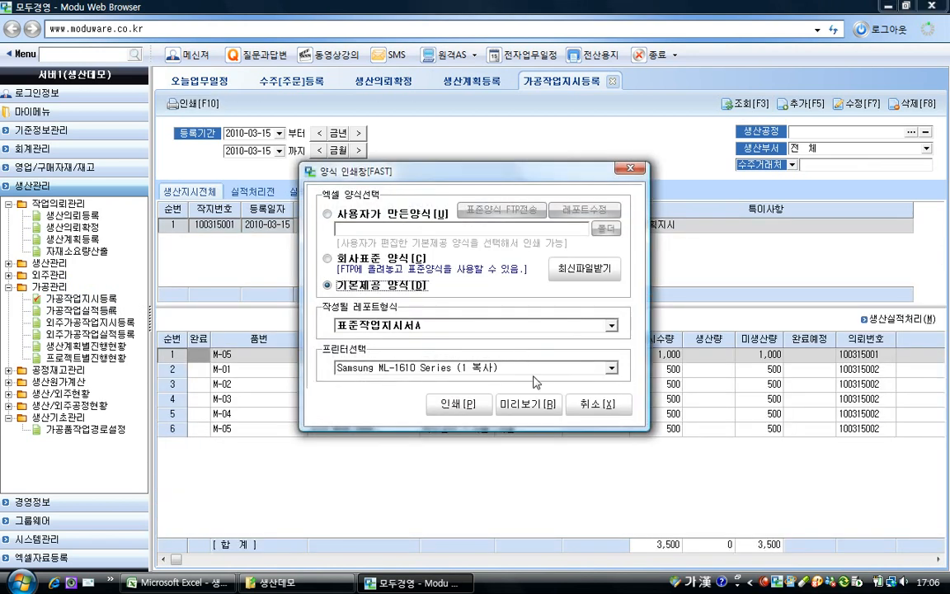
pyautogui.click(568, 403)
pyautogui.scroll(-3, 587, 272)
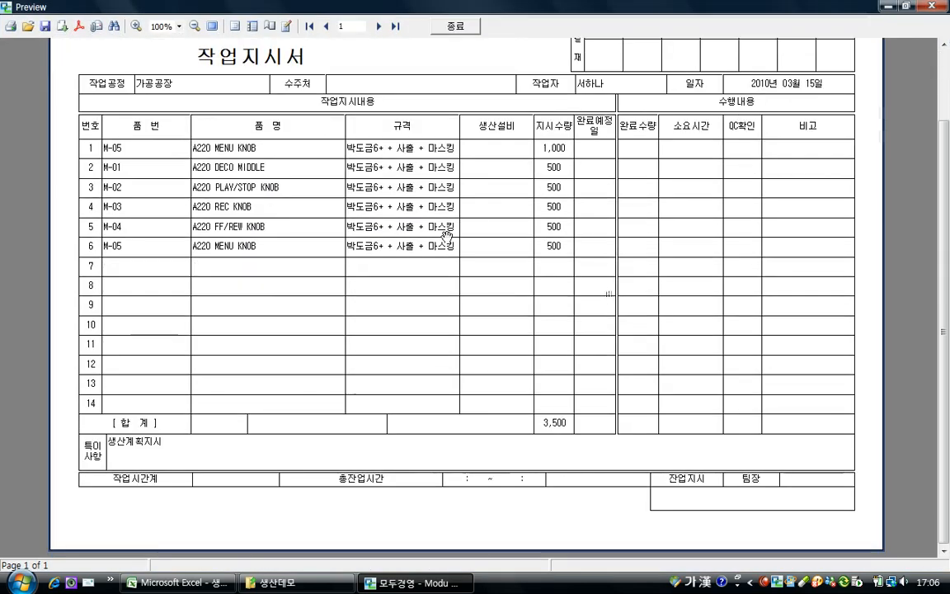
pyautogui.click(446, 26)
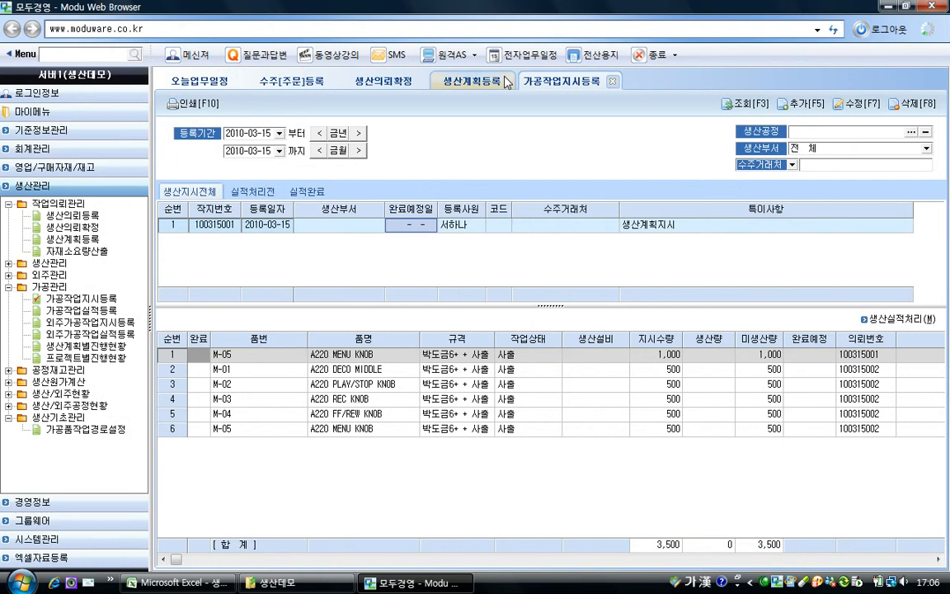
# Process the 사출 work order into production results, with 양품수량 900 and 불량수량 100 for the first A220 MENU KNOB, and save.
pyautogui.click(899, 318)
pyautogui.click(695, 95)
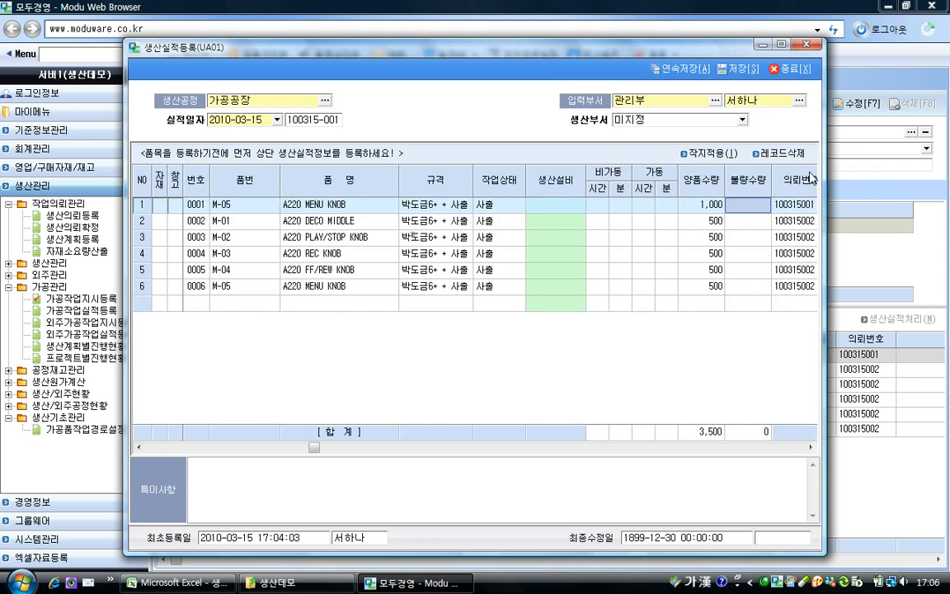
pyautogui.write('5')
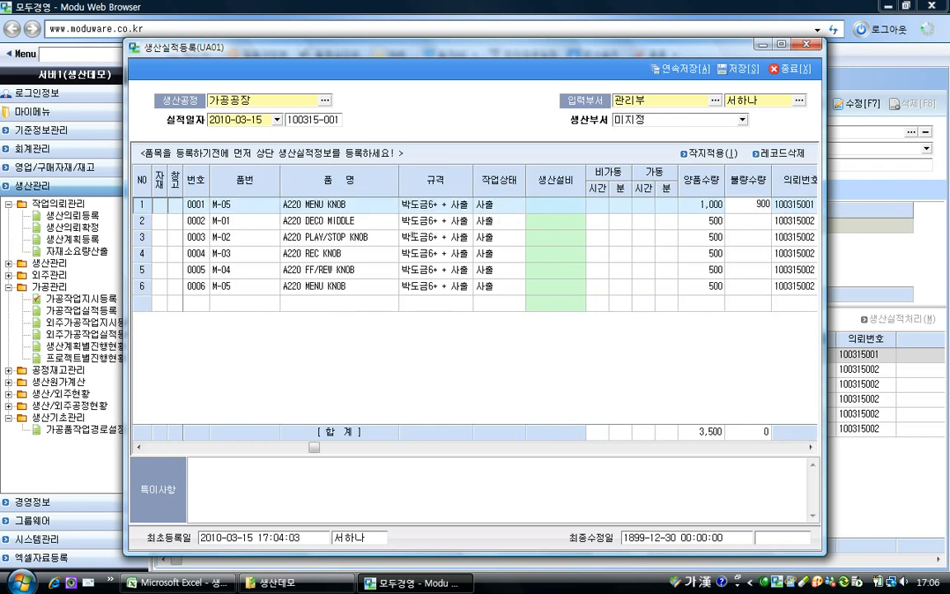
pyautogui.press('Return')
pyautogui.press('Left')
pyautogui.write('1')
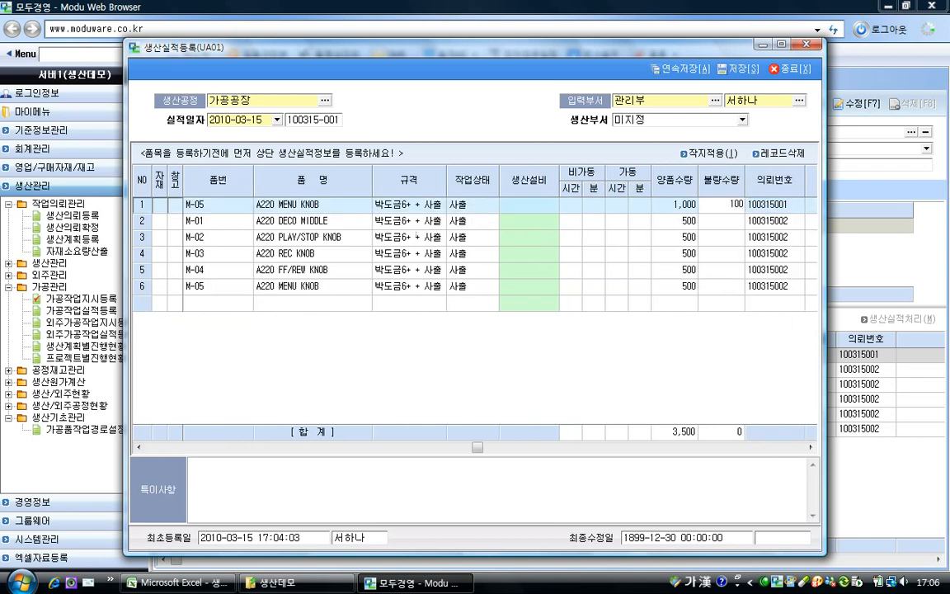
pyautogui.press('Left')
pyautogui.write('90')
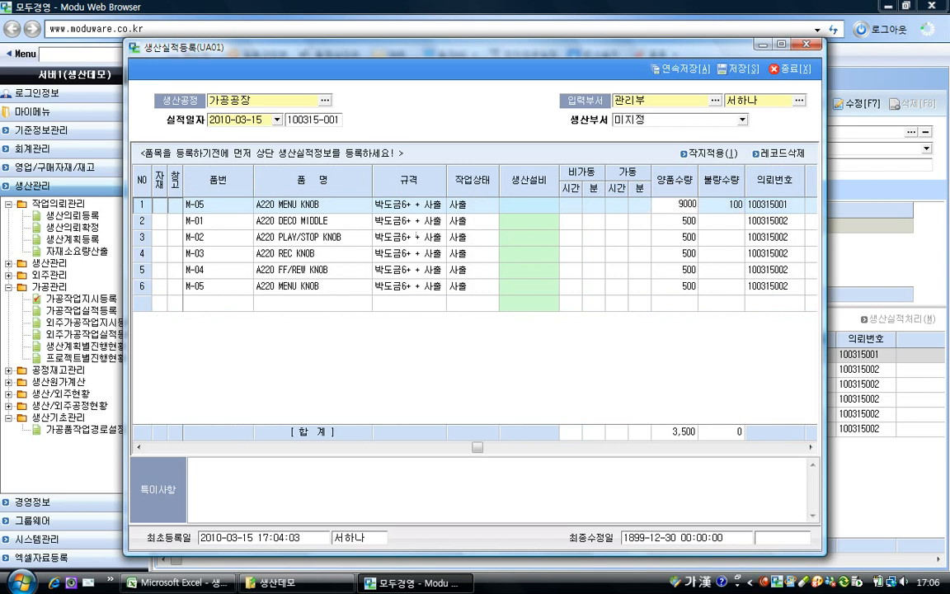
pyautogui.press('Return')
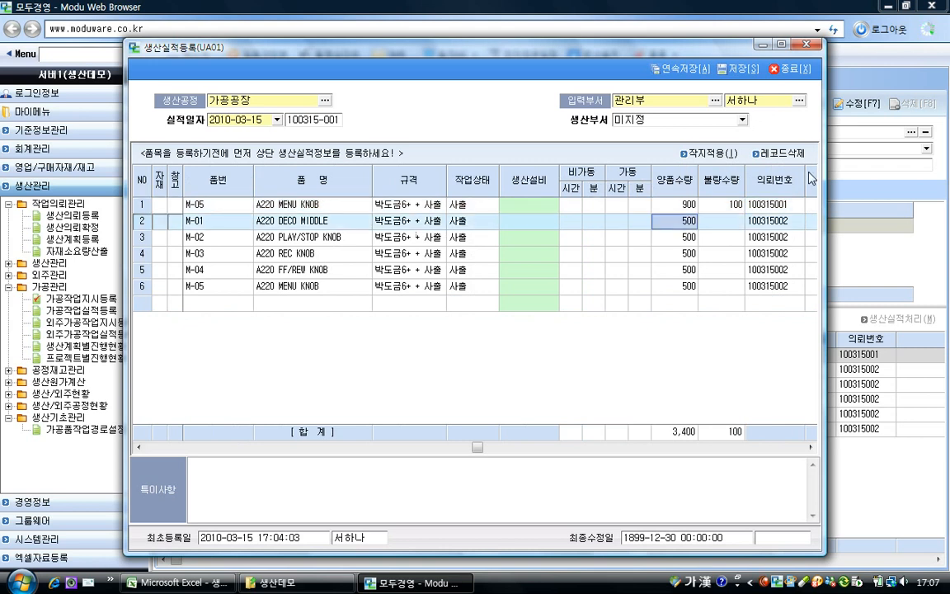
pyautogui.click(734, 69)
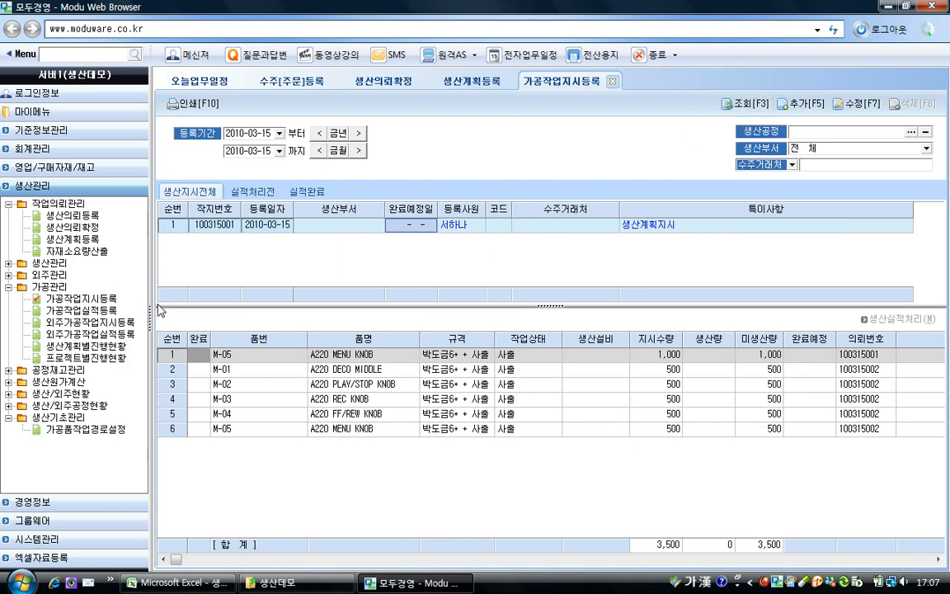
# Retrieve the production results in 가공작업실적등록 and enlarge the item detail list.
pyautogui.click(81, 310)
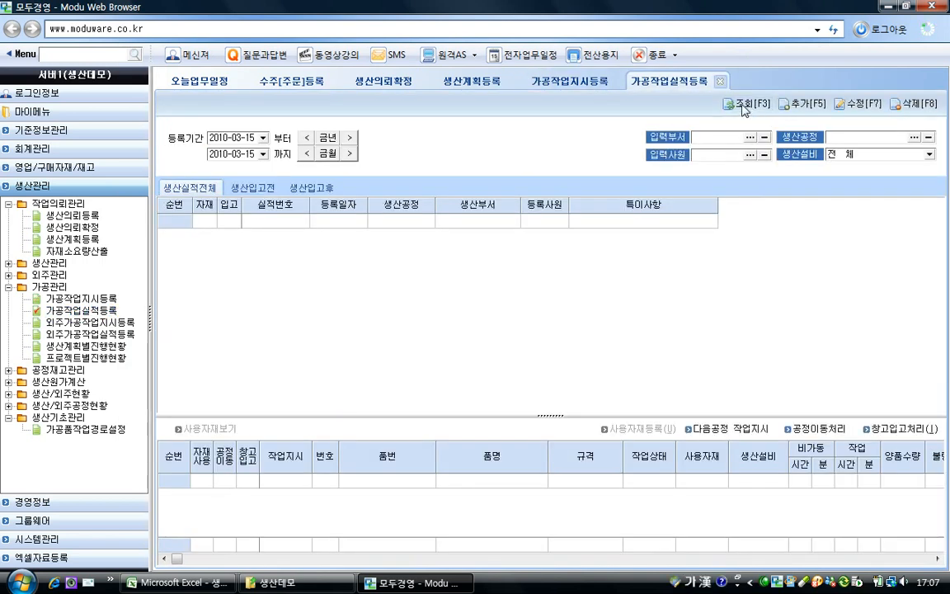
pyautogui.click(743, 106)
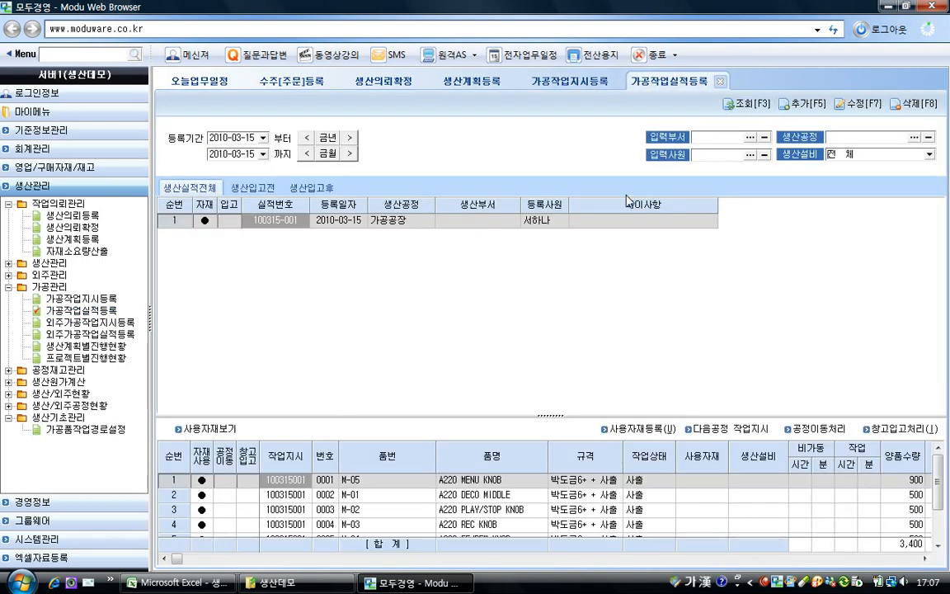
pyautogui.moveTo(648, 415); pyautogui.dragTo(649, 310)
pyautogui.click(649, 419)
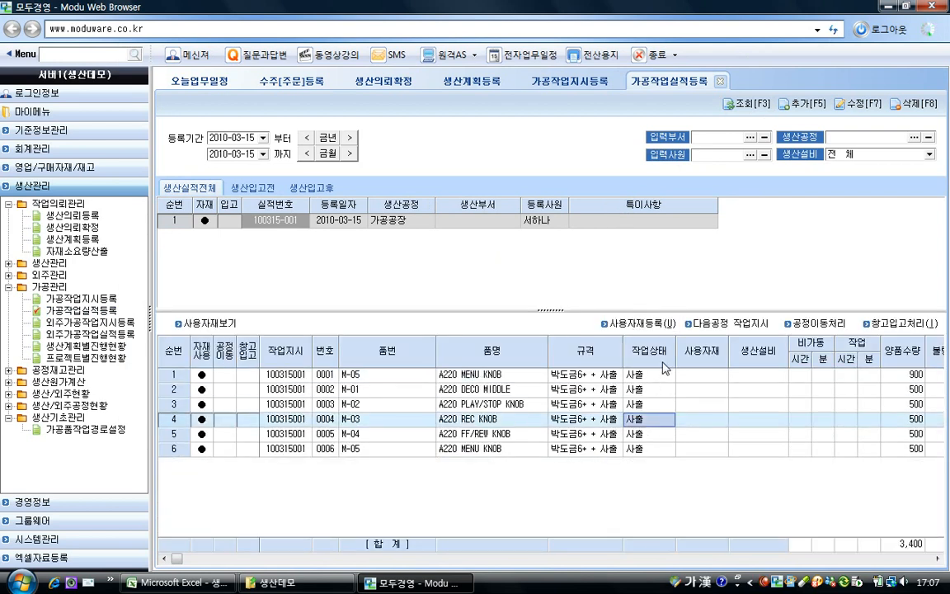
# Issue the next-process work order for 도금 on all the 사출 result items, with production process 가공공장.
pyautogui.click(730, 324)
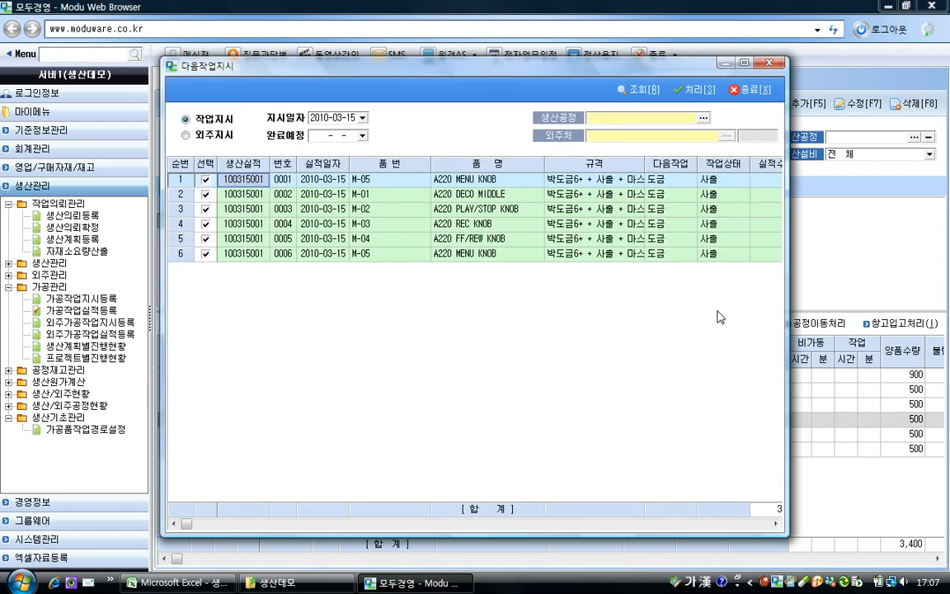
pyautogui.click(664, 223)
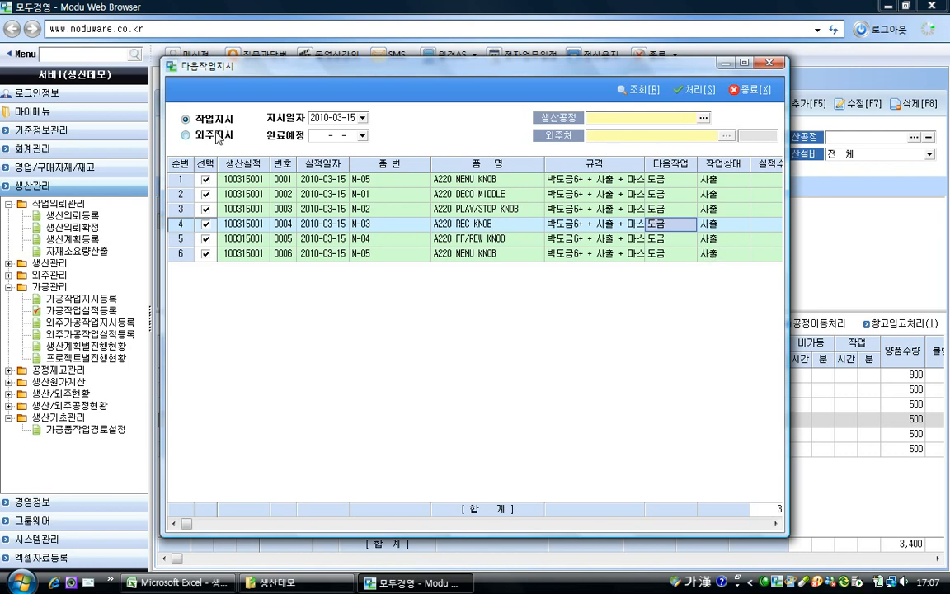
pyautogui.click(700, 119)
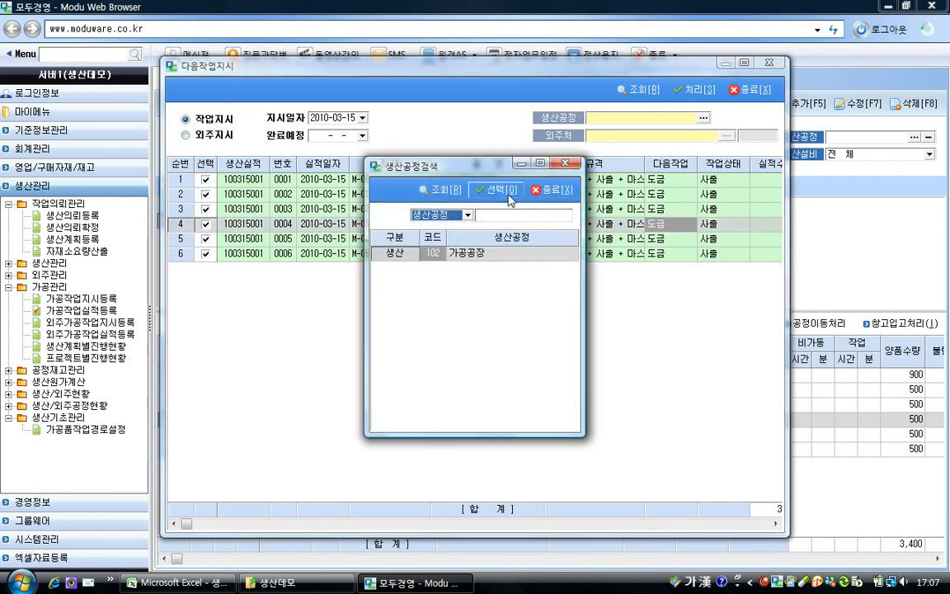
pyautogui.click(500, 189)
pyautogui.click(693, 89)
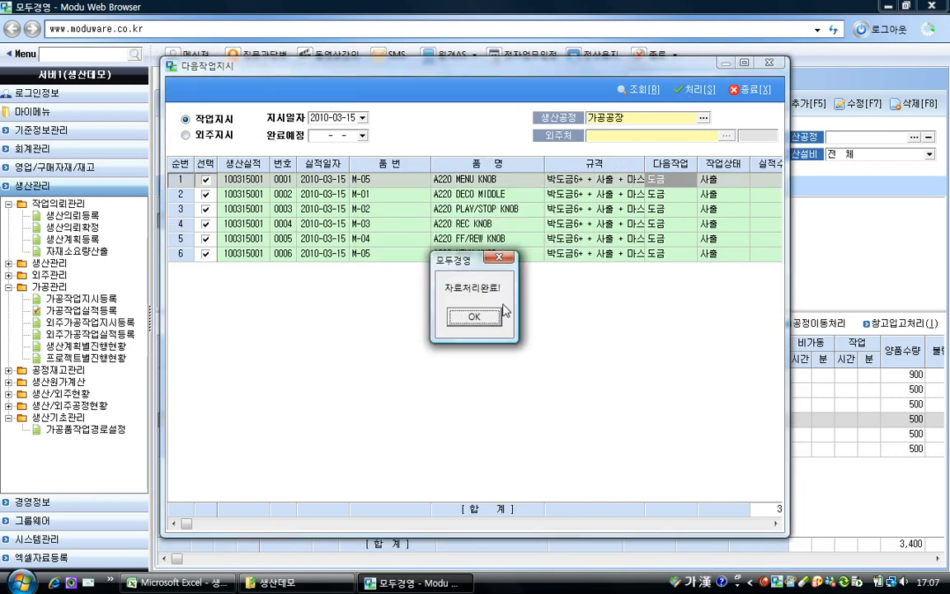
pyautogui.click(474, 317)
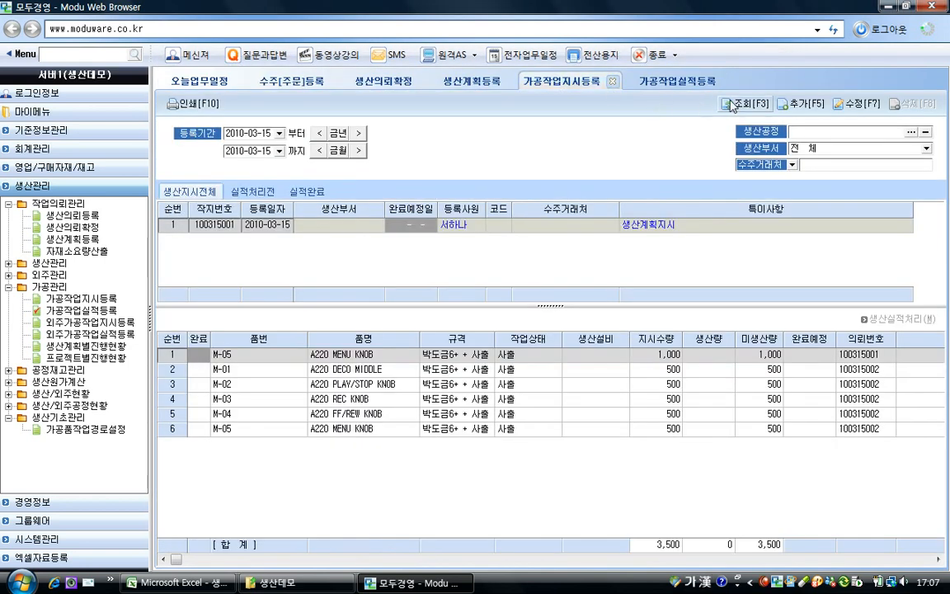
# Retrieve the work orders in 가공작업지시등록, process the 도금 order into production results and save them.
pyautogui.click(731, 106)
pyautogui.click(541, 238)
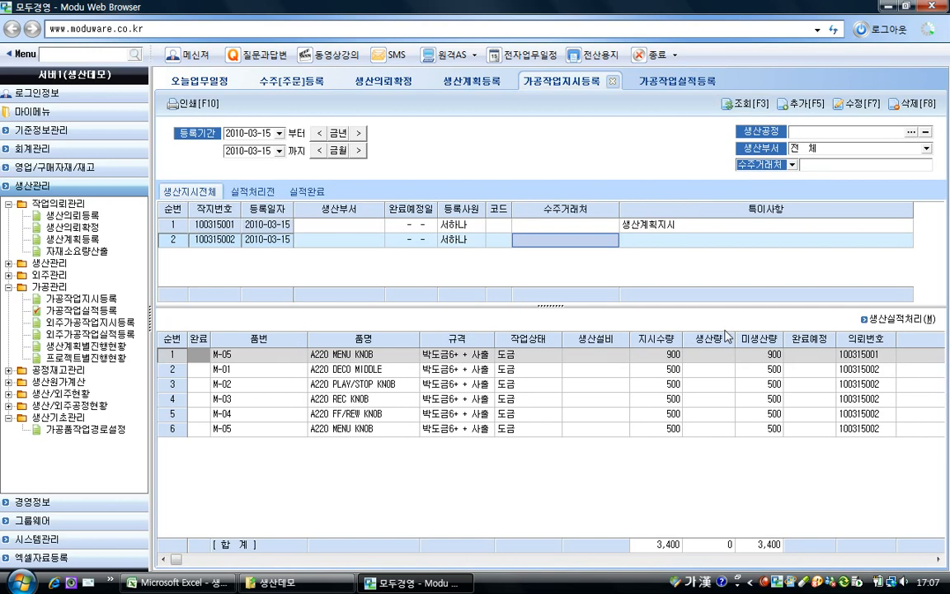
pyautogui.click(882, 320)
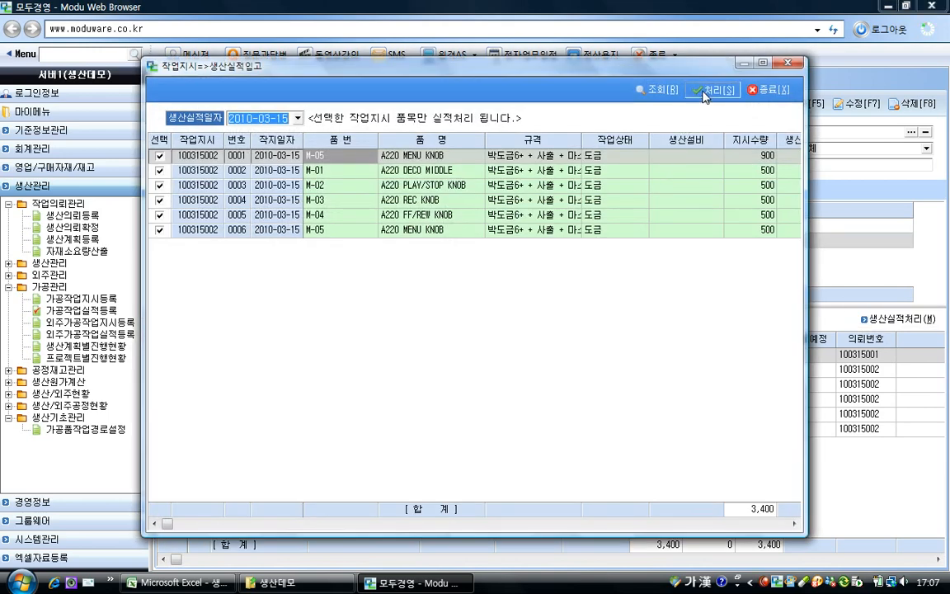
pyautogui.click(709, 91)
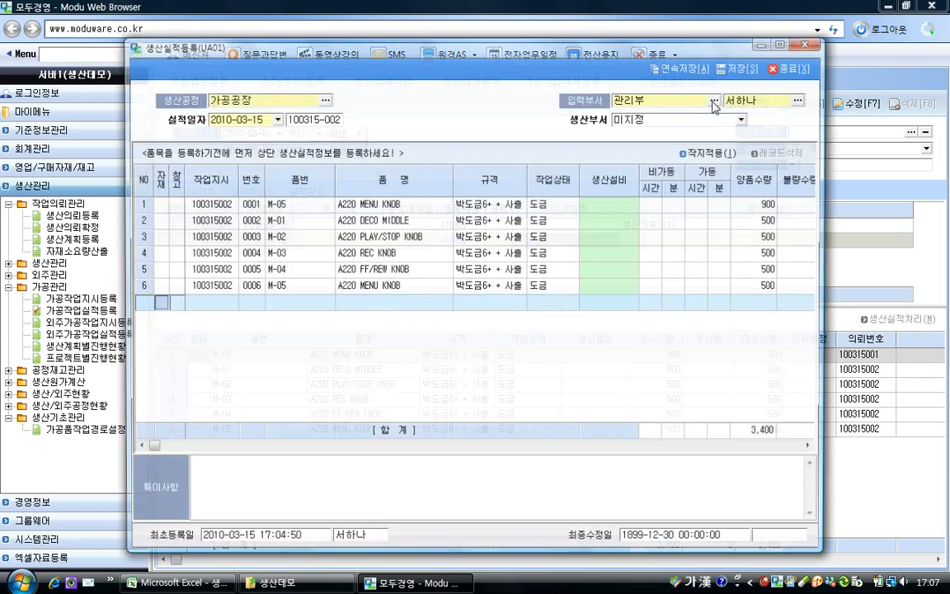
pyautogui.click(726, 72)
# From the 도금 results in 가공작업실적등록, issue the next work order for 후가공 with production process 가공공장.
pyautogui.click(639, 82)
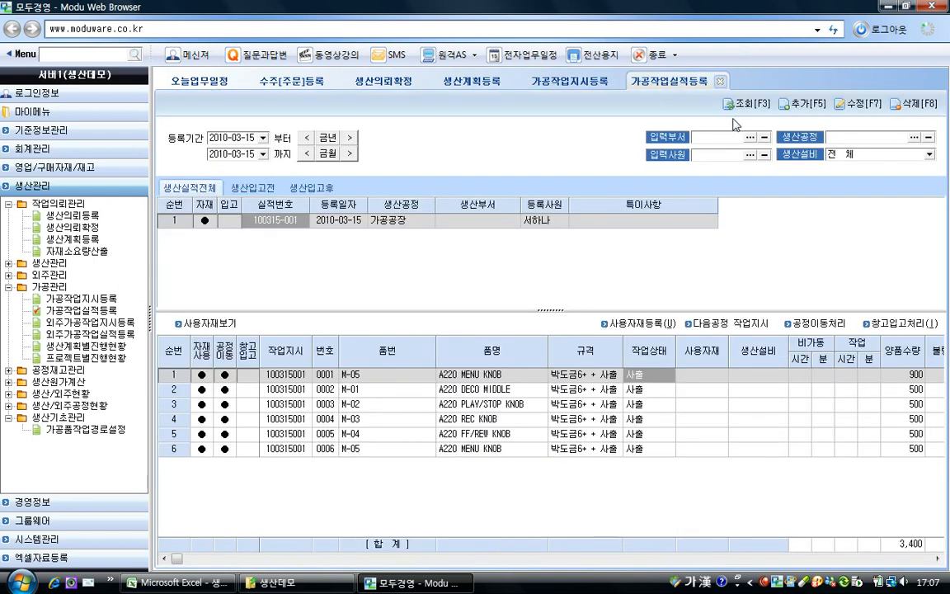
pyautogui.click(757, 325)
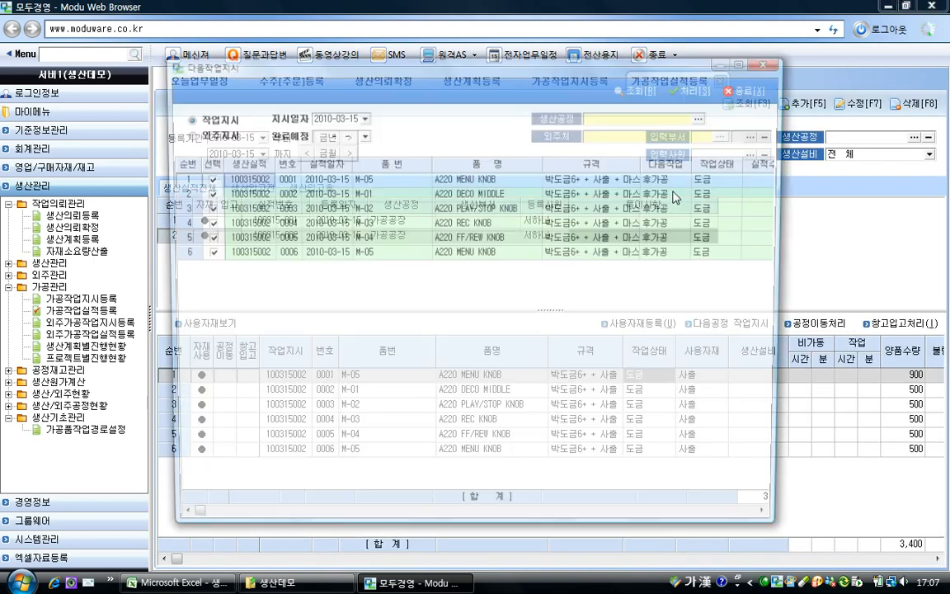
pyautogui.click(636, 117)
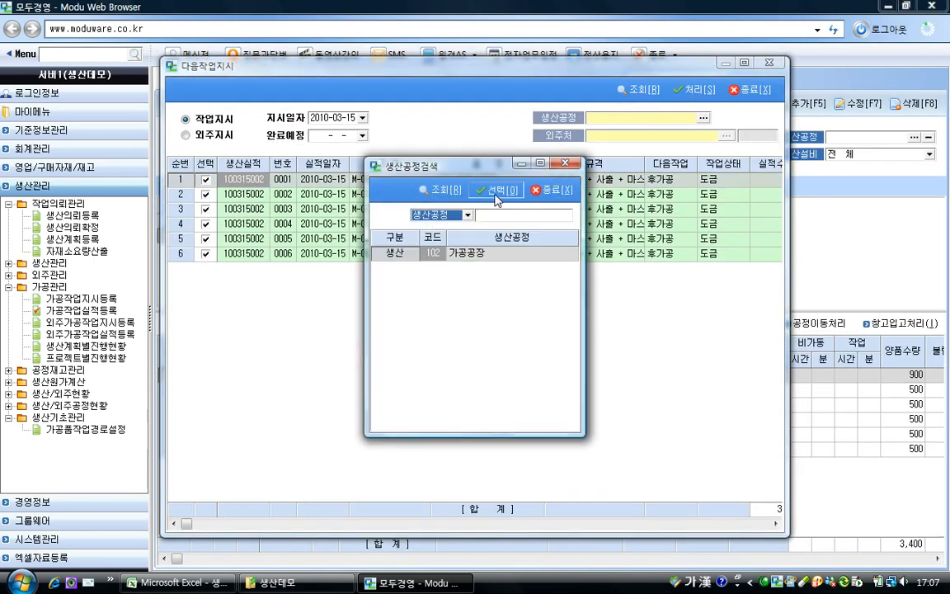
pyautogui.click(495, 189)
pyautogui.click(693, 89)
pyautogui.click(474, 317)
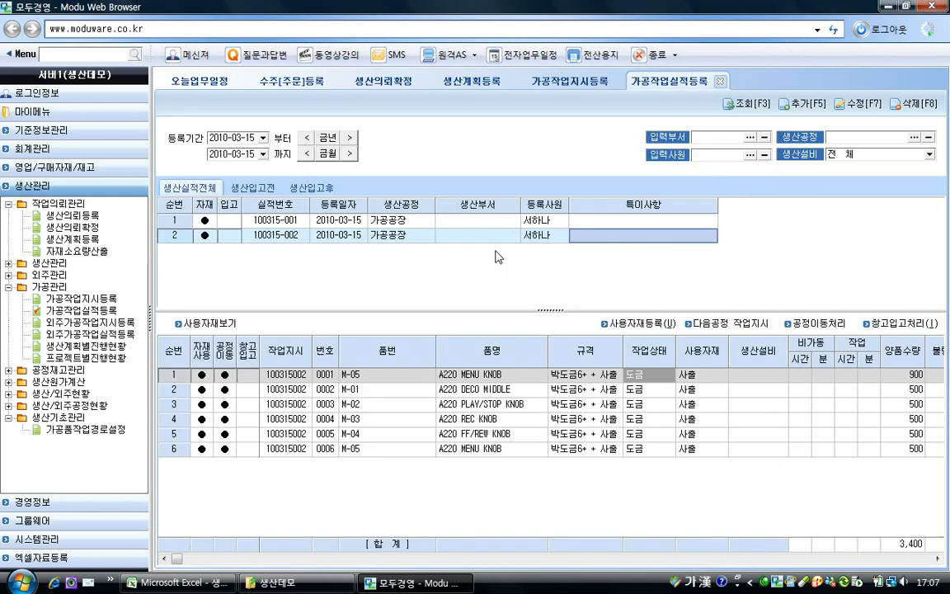
# Process the 후가공 work order into production results, leaving out M-04 and the last M-05 item, and save.
pyautogui.click(561, 81)
pyautogui.click(625, 254)
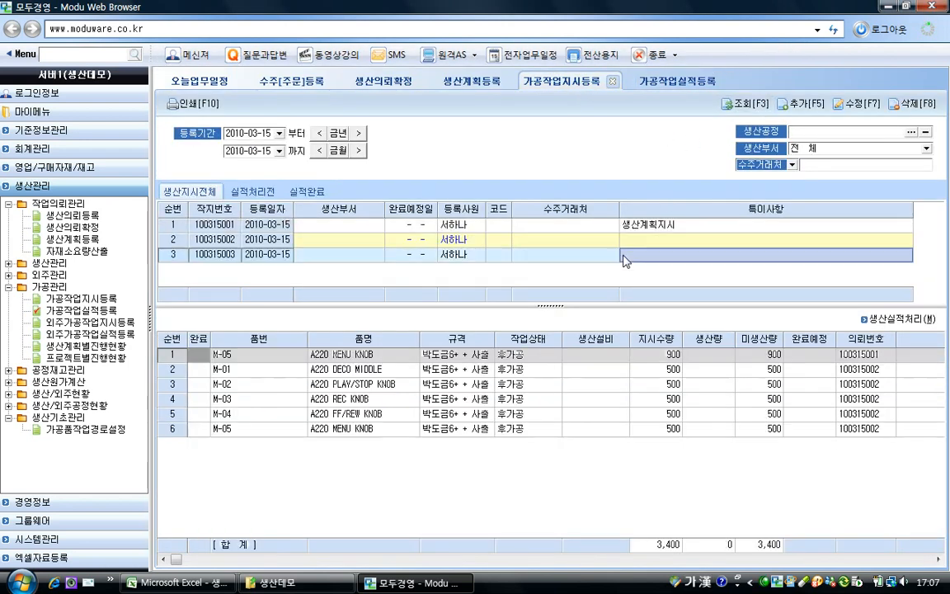
pyautogui.hotkey('alt', 'm')
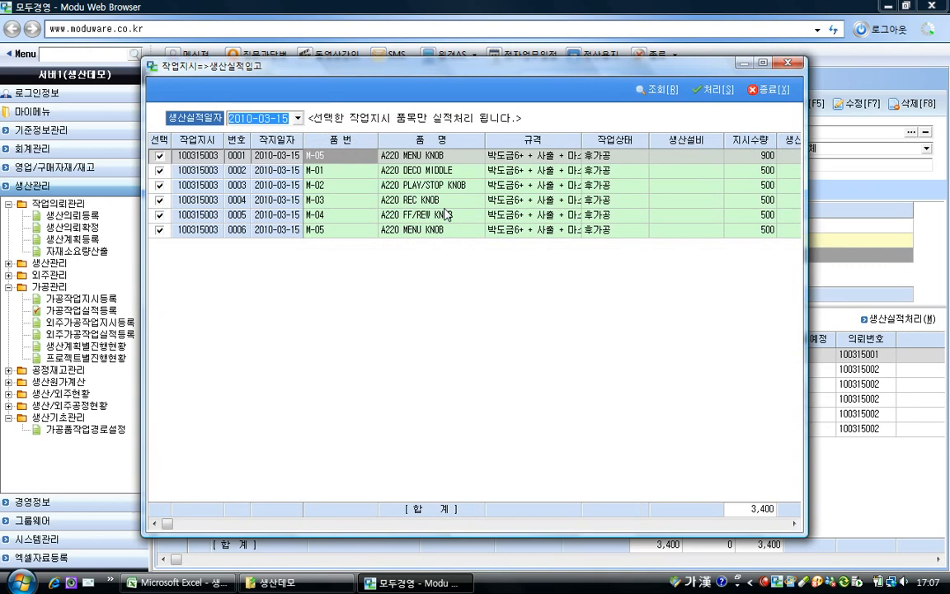
pyautogui.click(159, 214)
pyautogui.click(159, 229)
pyautogui.hotkey('alt', 's')
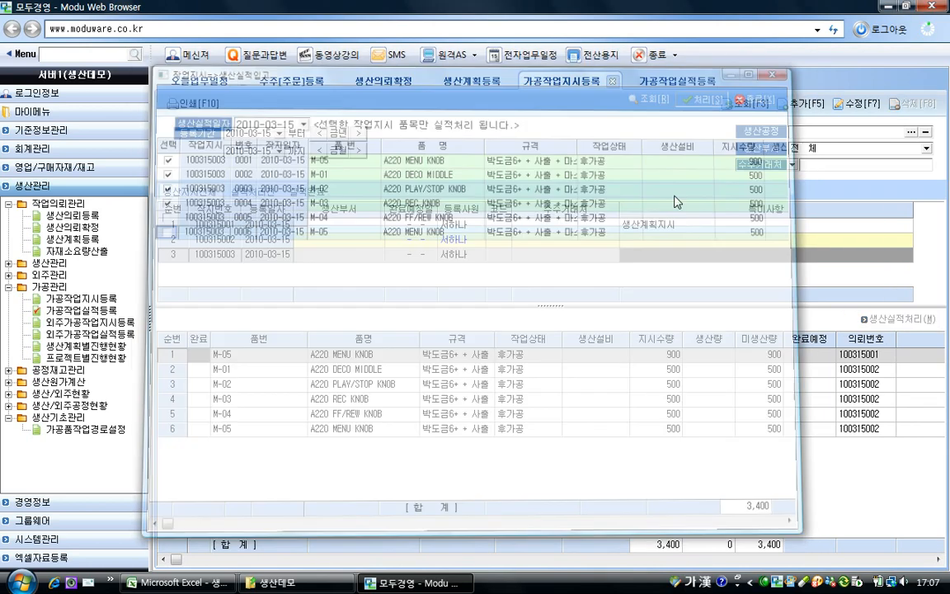
pyautogui.click(745, 71)
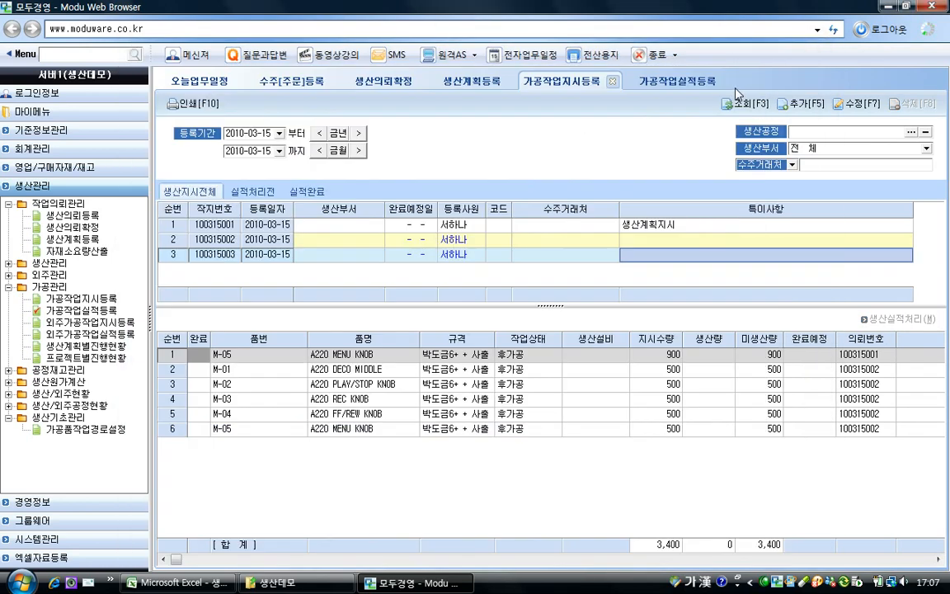
# From the 후가공 results in 가공작업실적등록, issue the next work order for 검사 with production process 가공공장.
pyautogui.click(644, 249)
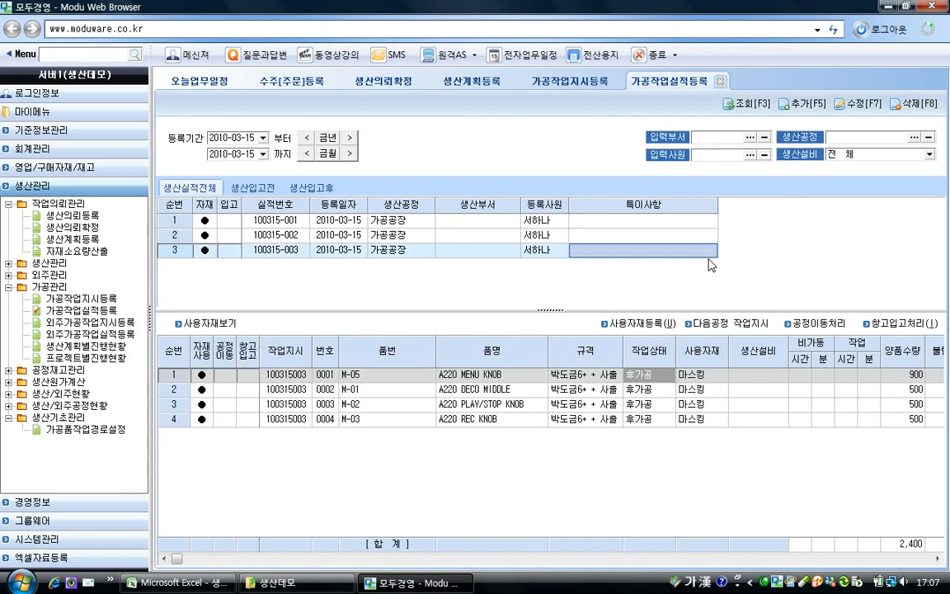
pyautogui.click(722, 323)
pyautogui.click(703, 117)
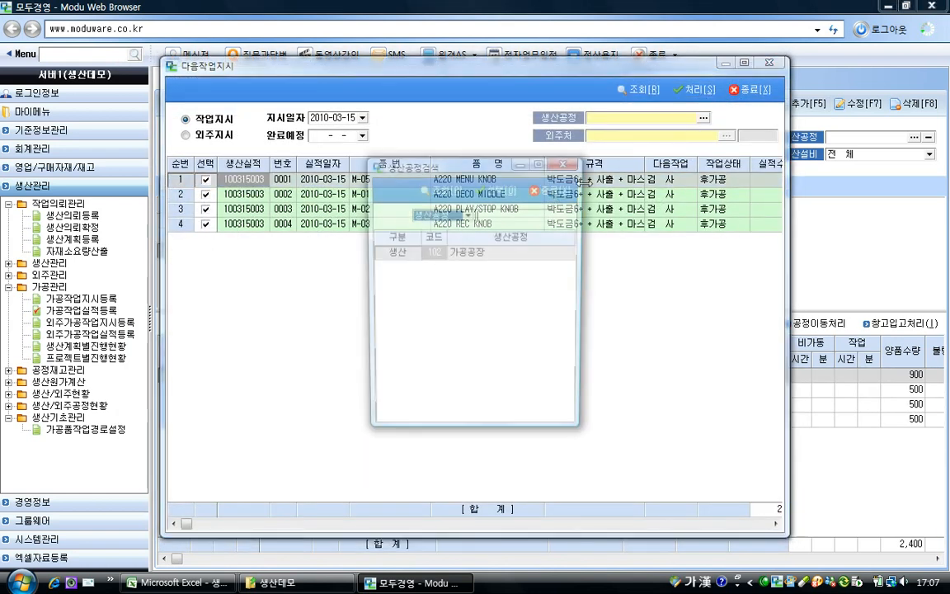
pyautogui.click(443, 193)
pyautogui.click(691, 91)
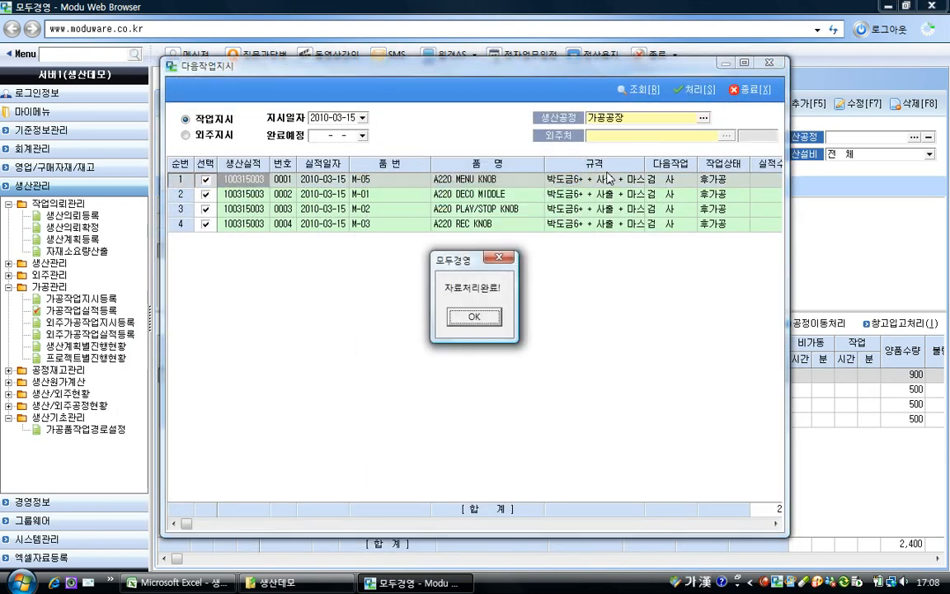
pyautogui.click(492, 319)
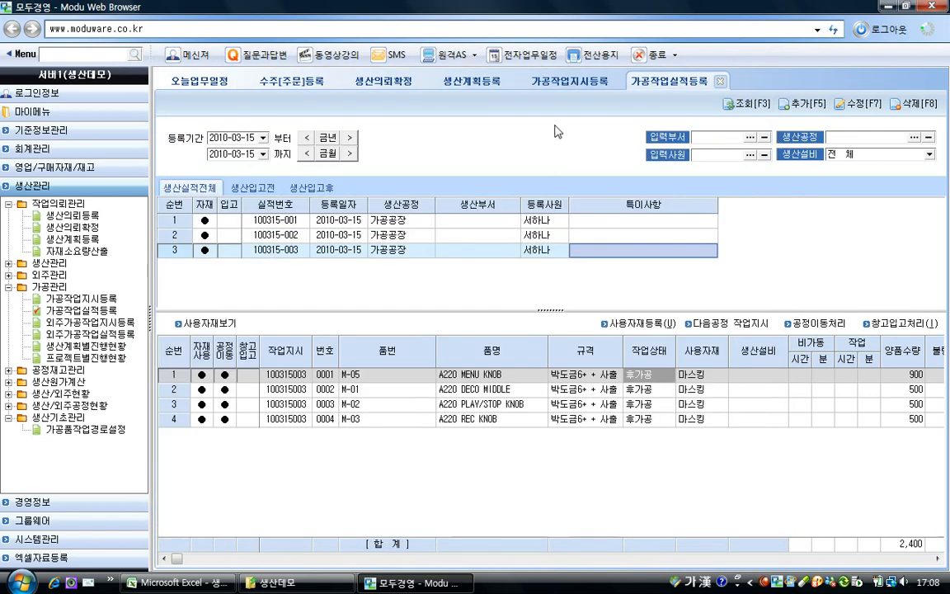
# Process the 검사 work order in 가공작업지시등록 into production results and save them.
pyautogui.click(570, 81)
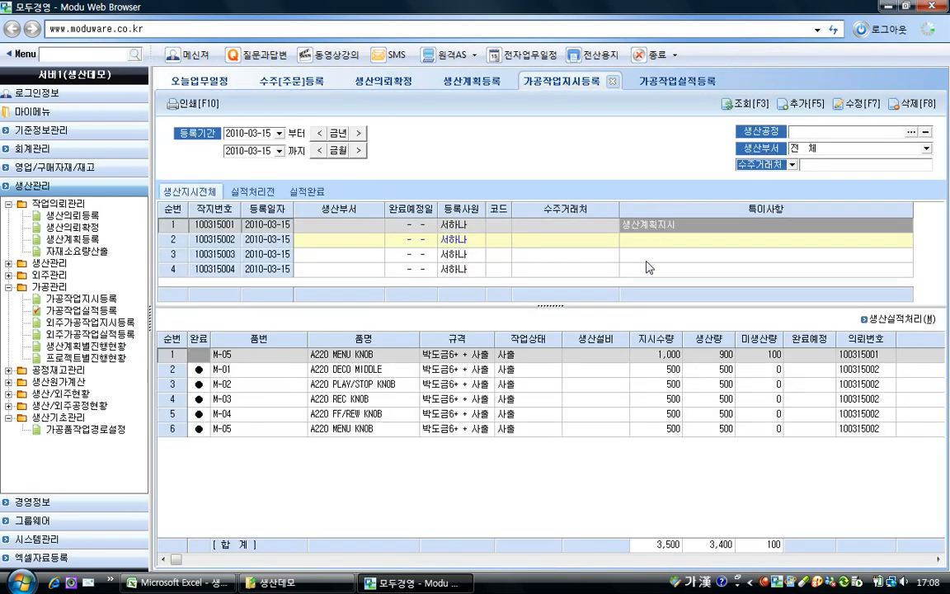
pyautogui.click(678, 269)
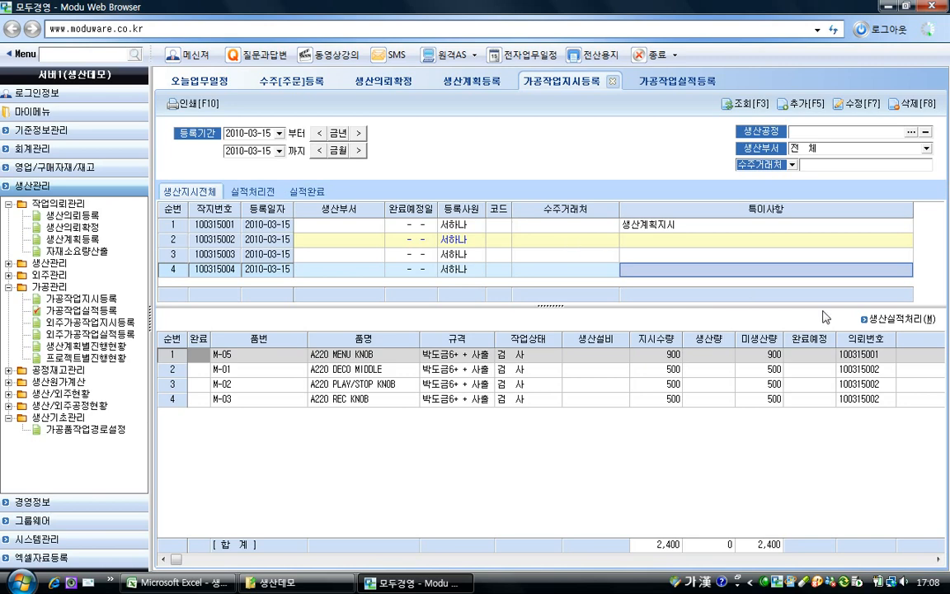
pyautogui.click(895, 318)
pyautogui.click(702, 90)
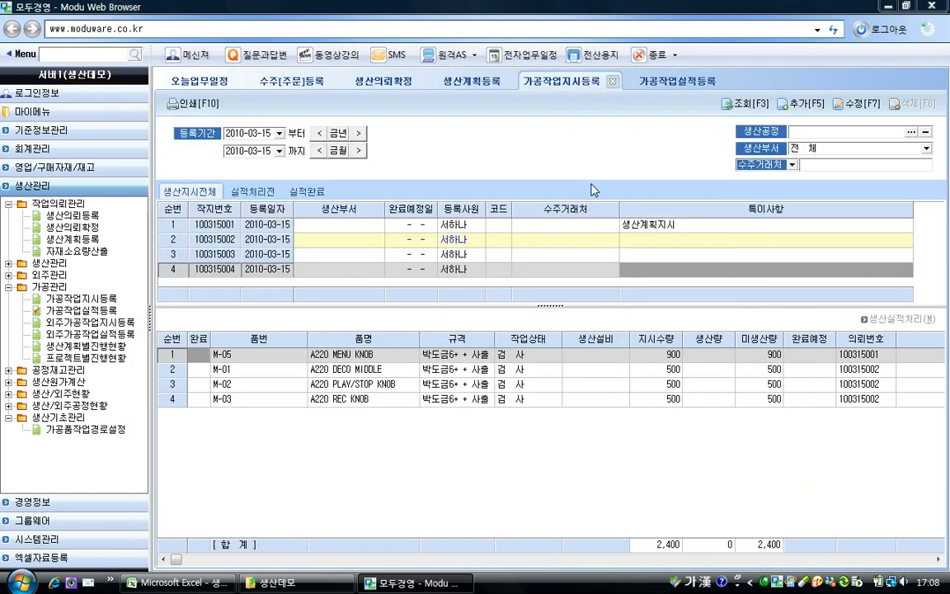
pyautogui.click(705, 25)
# Retrieve the results in 가공작업실적등록 and receive all four items of the 검사 result into the warehouse 본사창고.
pyautogui.click(672, 81)
pyautogui.click(747, 104)
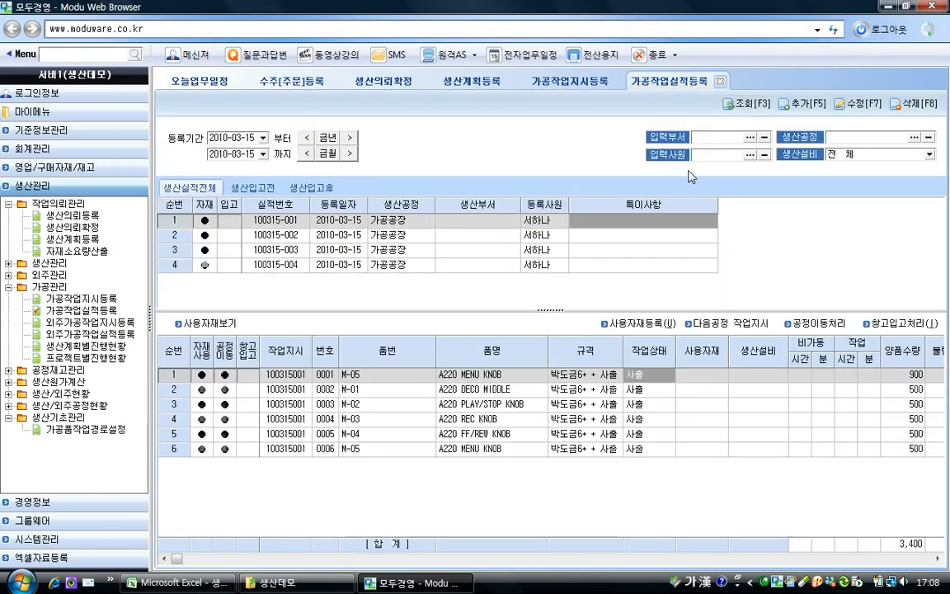
pyautogui.click(584, 266)
pyautogui.click(648, 394)
pyautogui.click(648, 399)
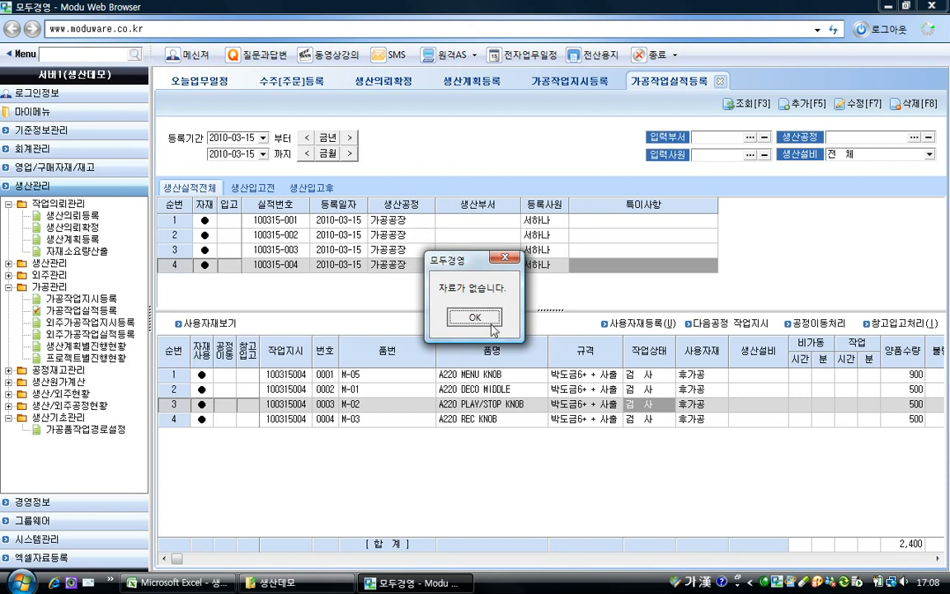
pyautogui.press('Return')
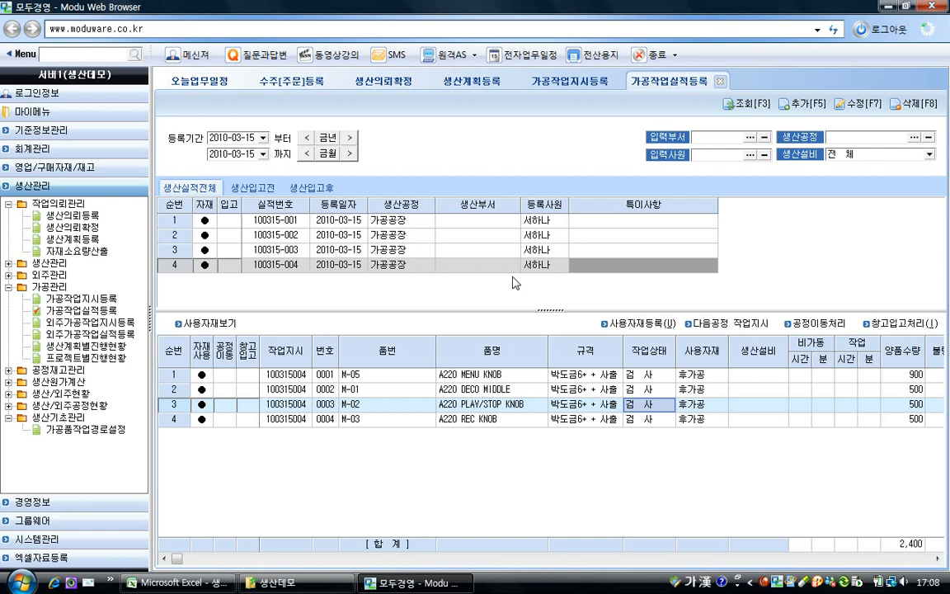
pyautogui.click(916, 327)
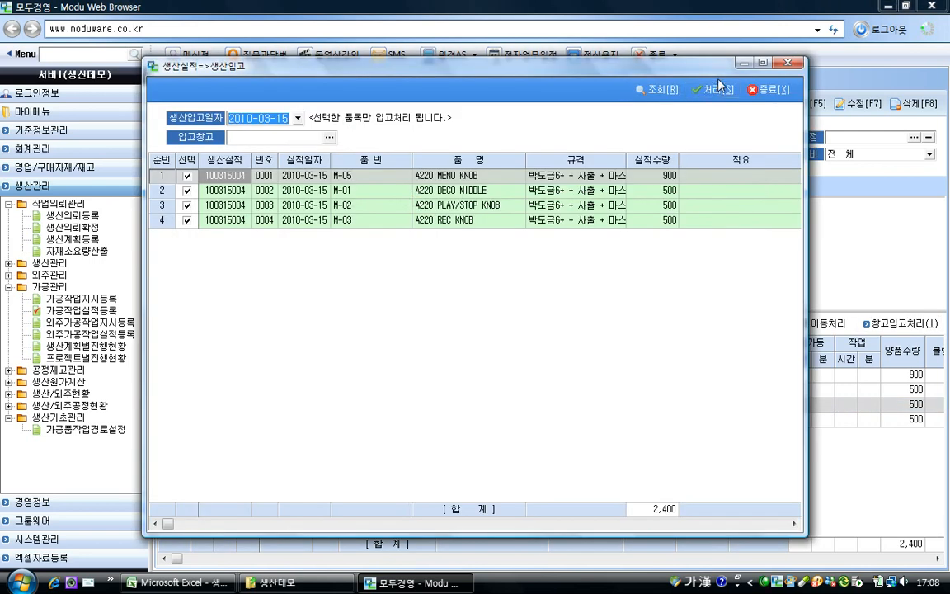
pyautogui.click(330, 138)
pyautogui.click(511, 193)
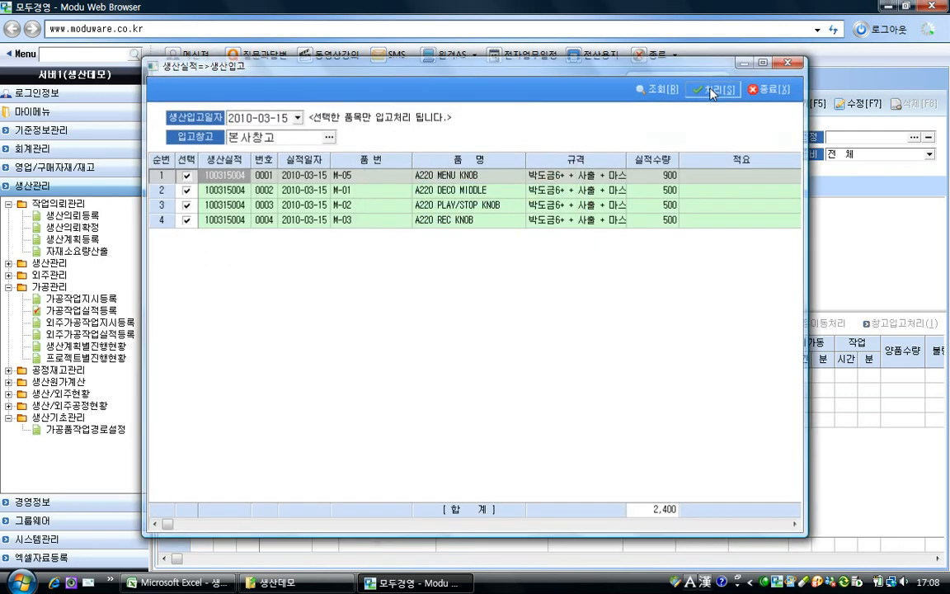
pyautogui.click(711, 89)
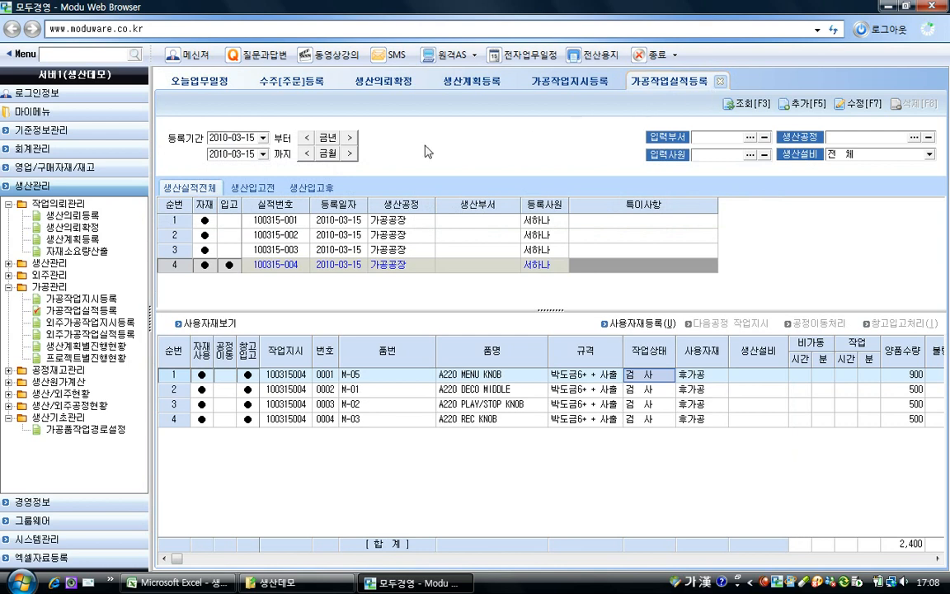
# In 수주[주문]등록, process the 베텍 order for shipment without M-04 and M-05, and save the shipping slip.
pyautogui.click(92, 167)
pyautogui.click(82, 210)
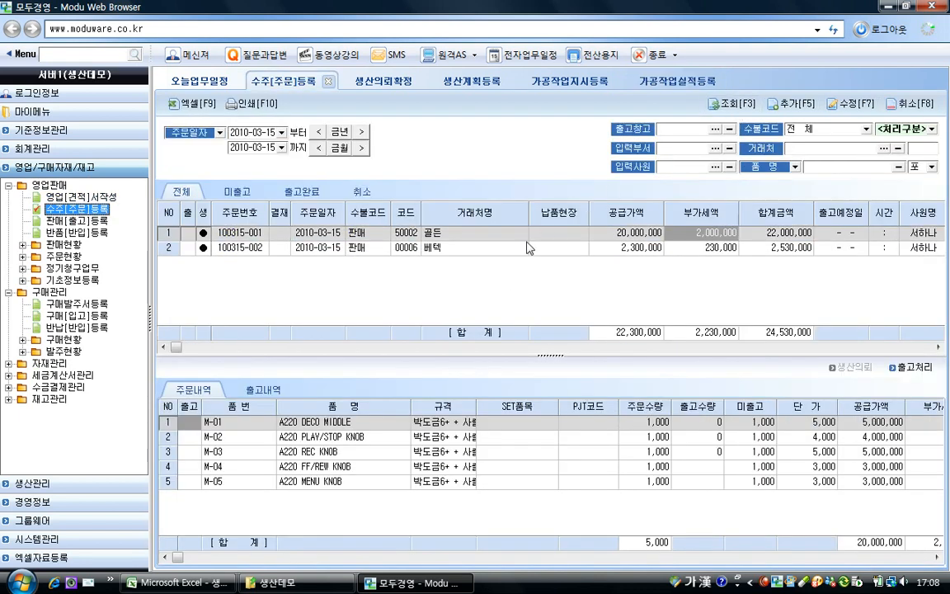
pyautogui.click(520, 247)
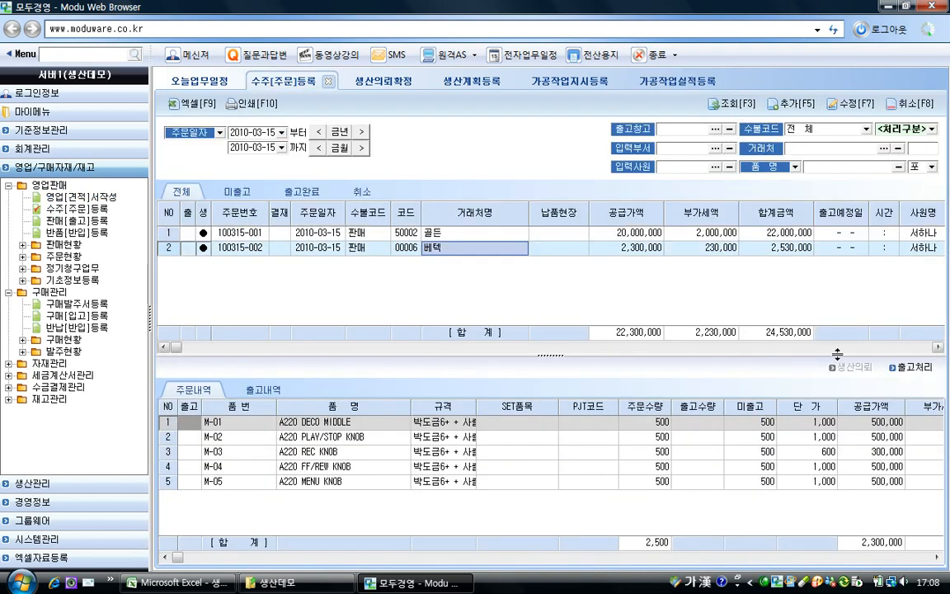
pyautogui.click(914, 367)
pyautogui.click(205, 249)
pyautogui.click(204, 235)
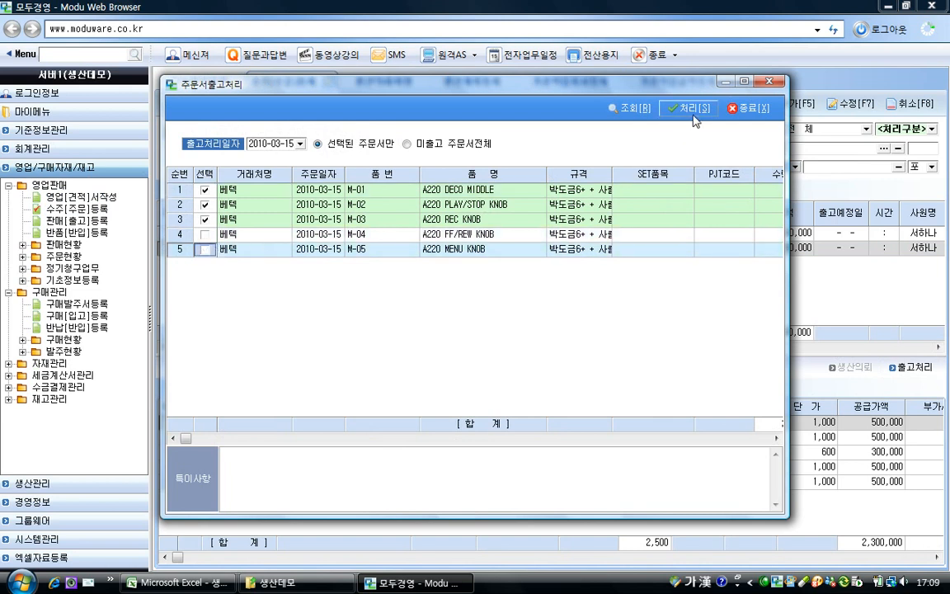
pyautogui.click(689, 108)
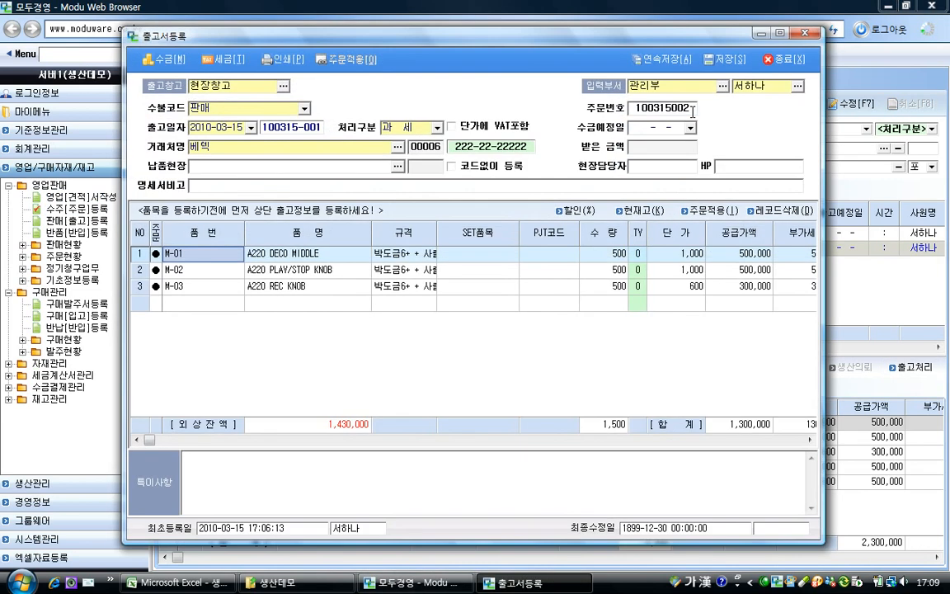
pyautogui.click(663, 58)
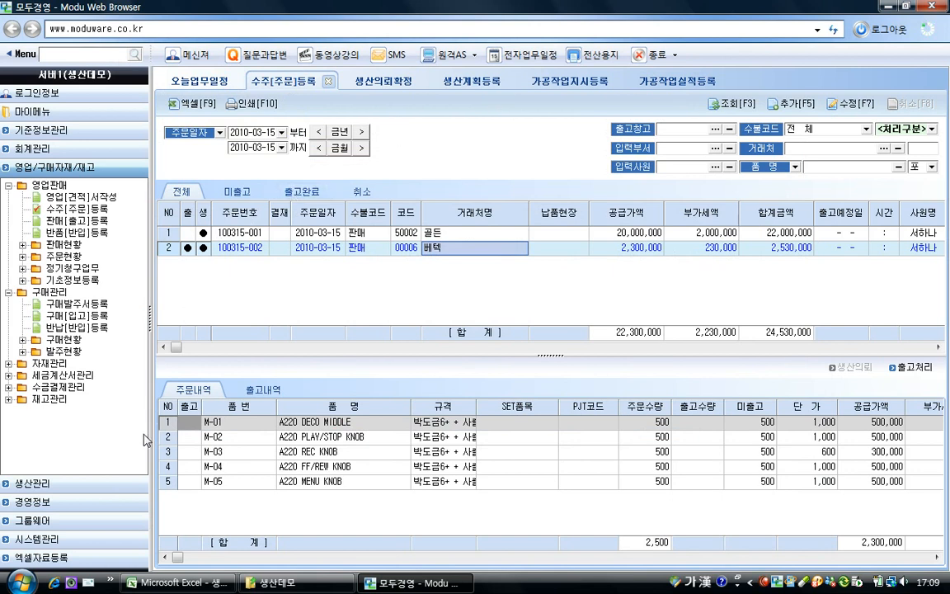
# Open 생산계획별진행현황 and examine the M-01 row process by process through 검사, and the 출하 quantities down the list.
pyautogui.click(120, 482)
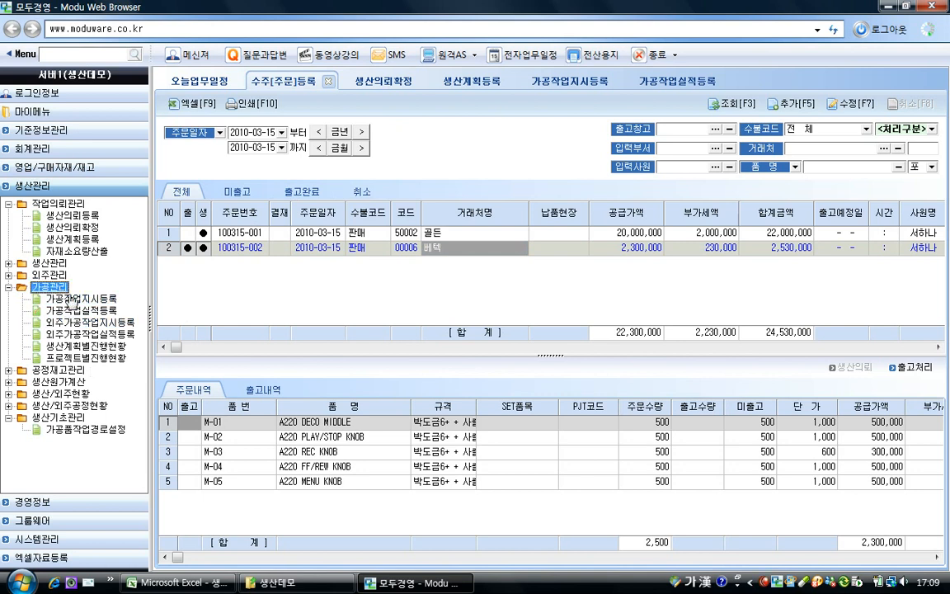
pyautogui.click(93, 347)
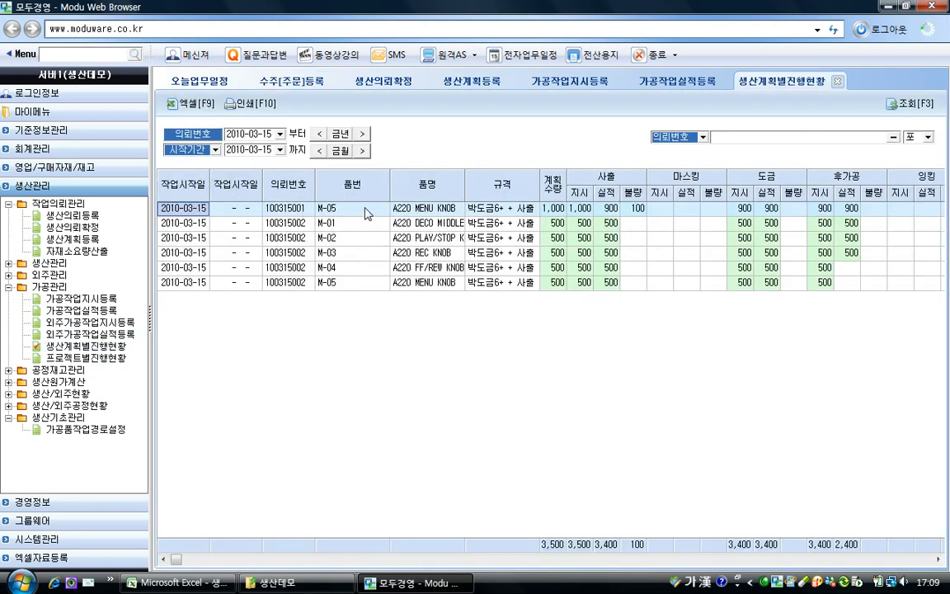
pyautogui.click(286, 223)
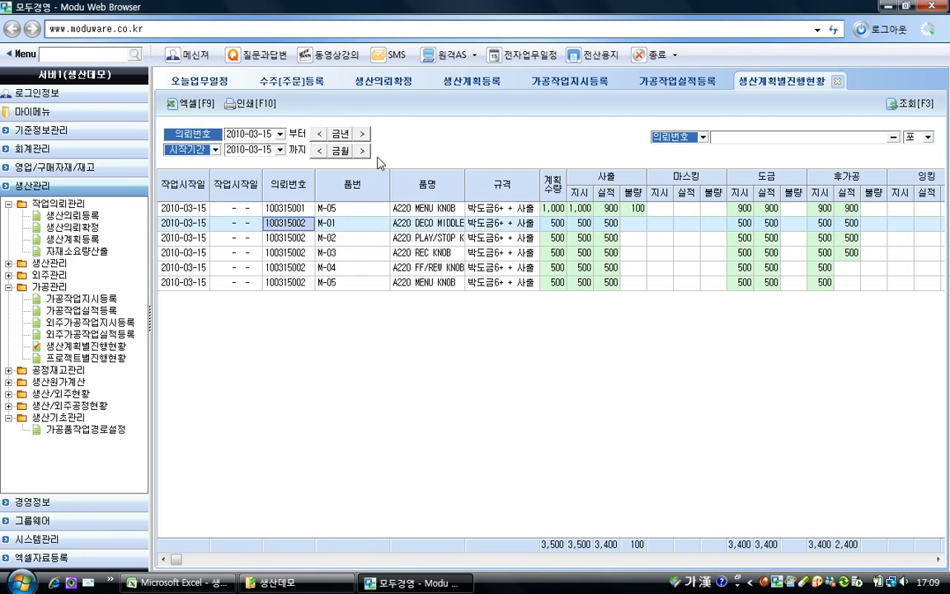
pyautogui.press('Right')
pyautogui.press('Right')
pyautogui.press('Right')
pyautogui.press('Right')
pyautogui.press('Right')
pyautogui.press('Right')
pyautogui.press('Right')
pyautogui.press('Right')
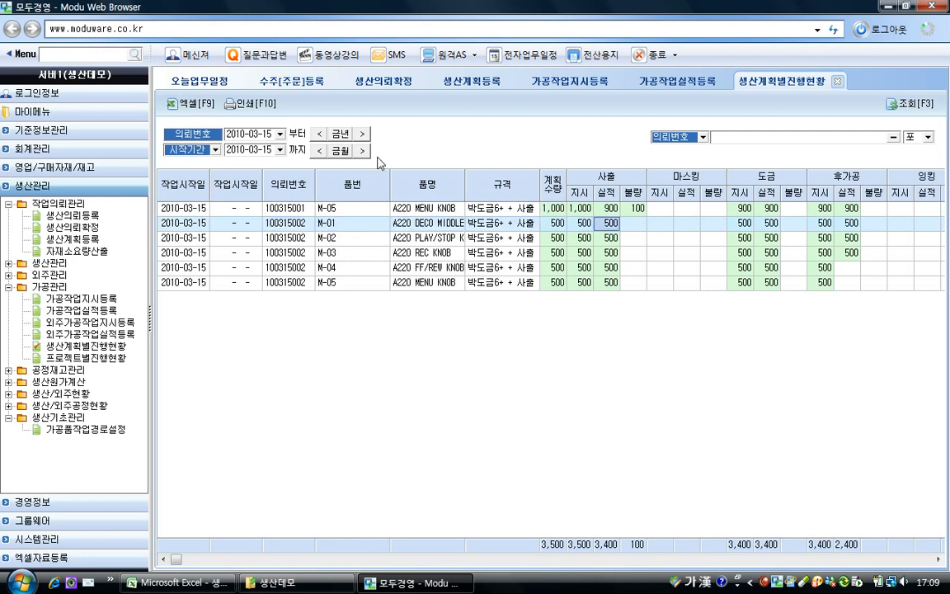
pyautogui.press('Right')
pyautogui.press('Right')
pyautogui.press('Right')
pyautogui.press('Right')
pyautogui.press('Right')
pyautogui.press('Right')
pyautogui.press('Right')
pyautogui.press('Right')
pyautogui.press('Right')
pyautogui.press('Right')
pyautogui.press('Right')
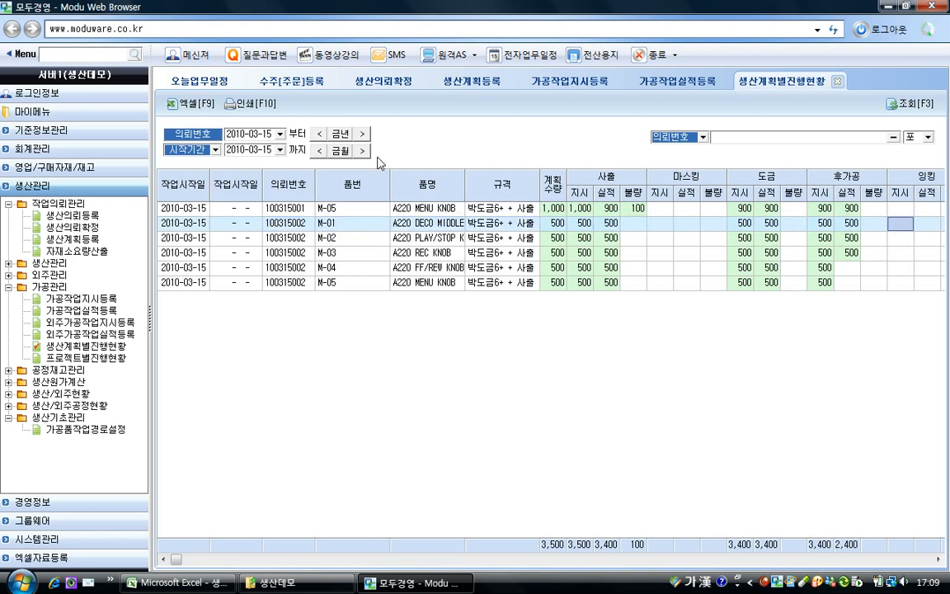
pyautogui.press('Right')
pyautogui.press('Right')
pyautogui.press('Right')
pyautogui.press('Right')
pyautogui.press('Right')
pyautogui.press('Right')
pyautogui.press('Right')
pyautogui.press('Right')
pyautogui.press('Right')
pyautogui.press('Right')
pyautogui.press('Right')
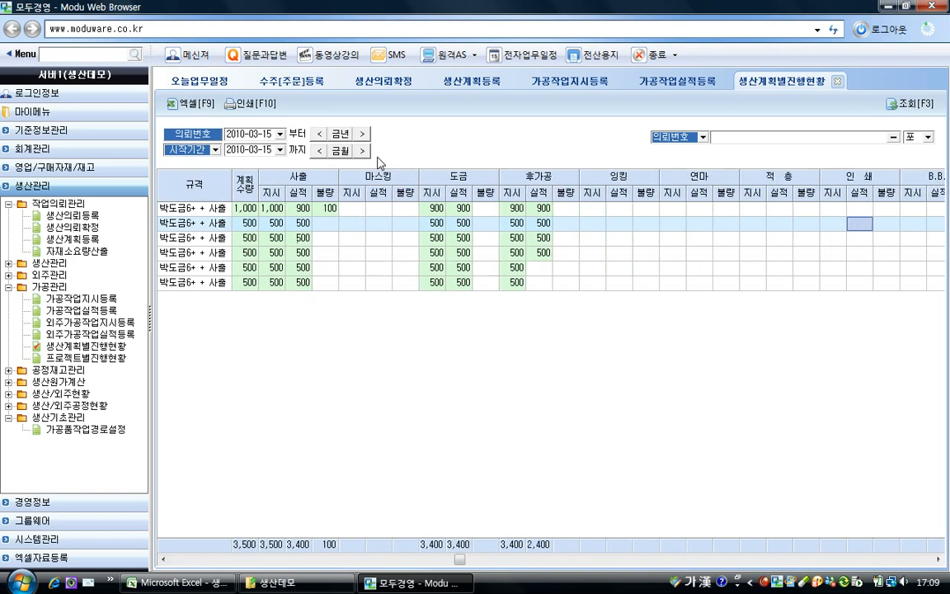
pyautogui.press('Right')
pyautogui.press('Right')
pyautogui.press('Right')
pyautogui.press('Right')
pyautogui.press('Right')
pyautogui.press('Right')
pyautogui.press('Right')
pyautogui.press('Right')
pyautogui.press('Right')
pyautogui.press('Right')
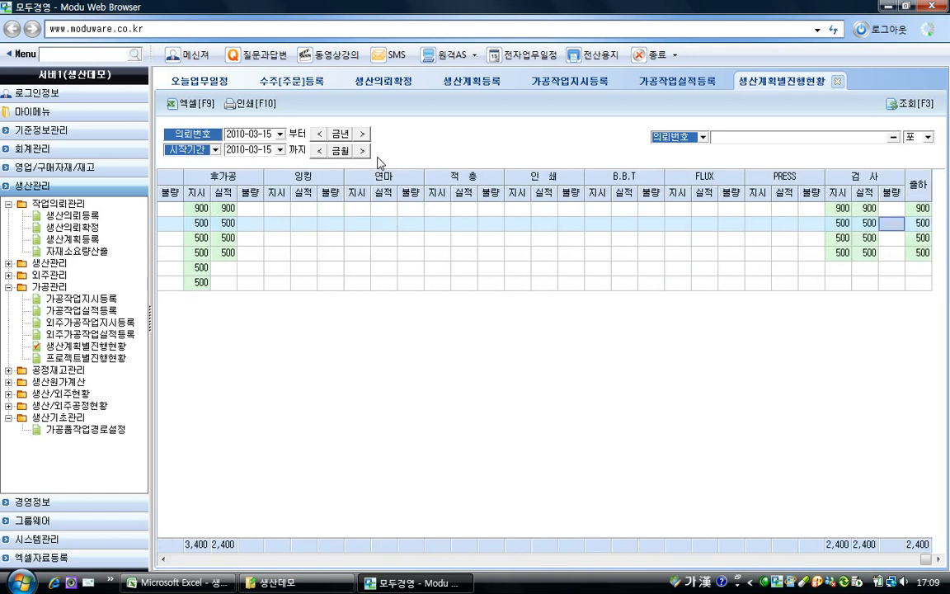
pyautogui.press('Right')
pyautogui.press('Down')
pyautogui.press('Down')
pyautogui.press('Down')
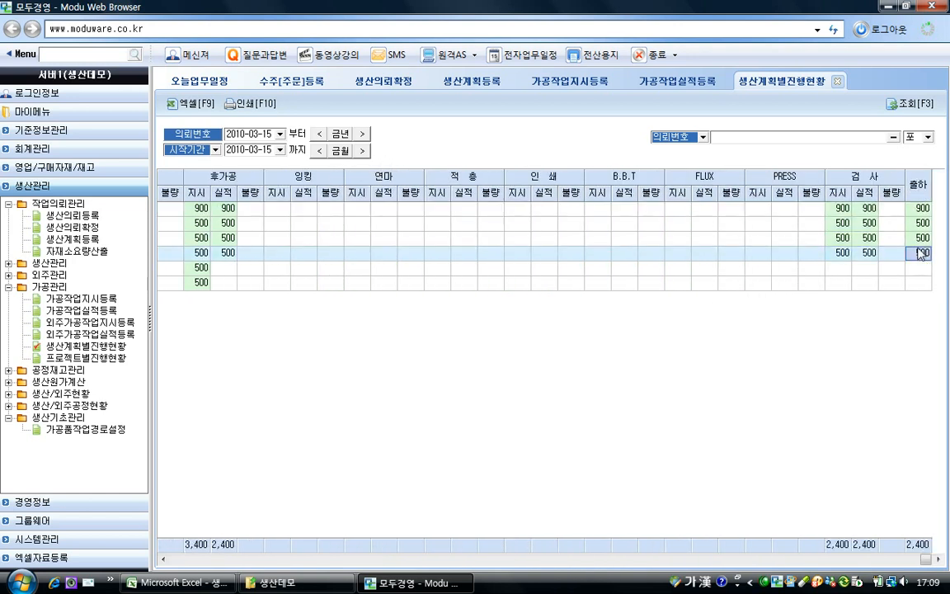
pyautogui.click(927, 284)
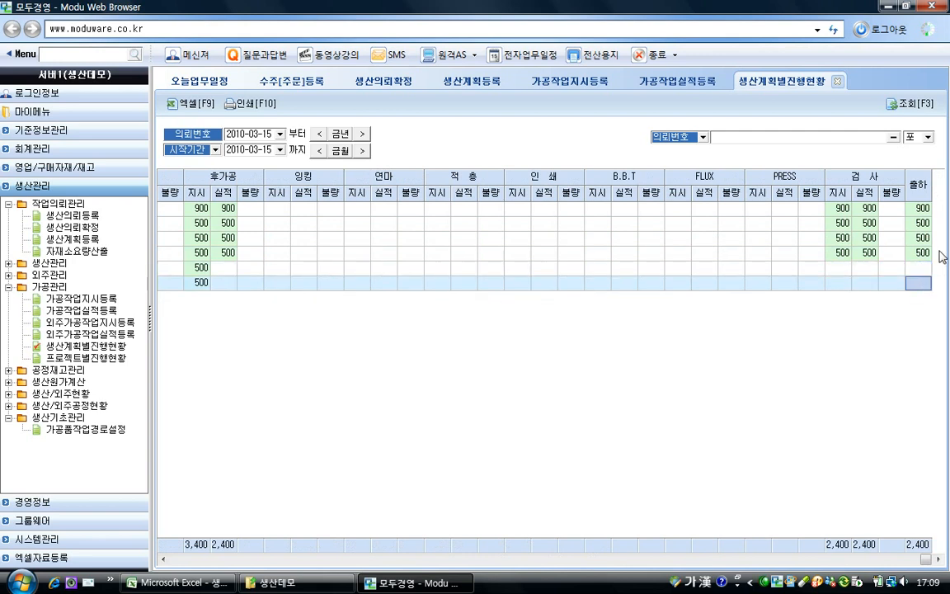
# Examine the last M-05 row up to 후가공 and the 사출 defect quantity of the first M-05 row.
pyautogui.press('Home')
pyautogui.press('Right')
pyautogui.press('Right')
pyautogui.press('Right')
pyautogui.press('Right')
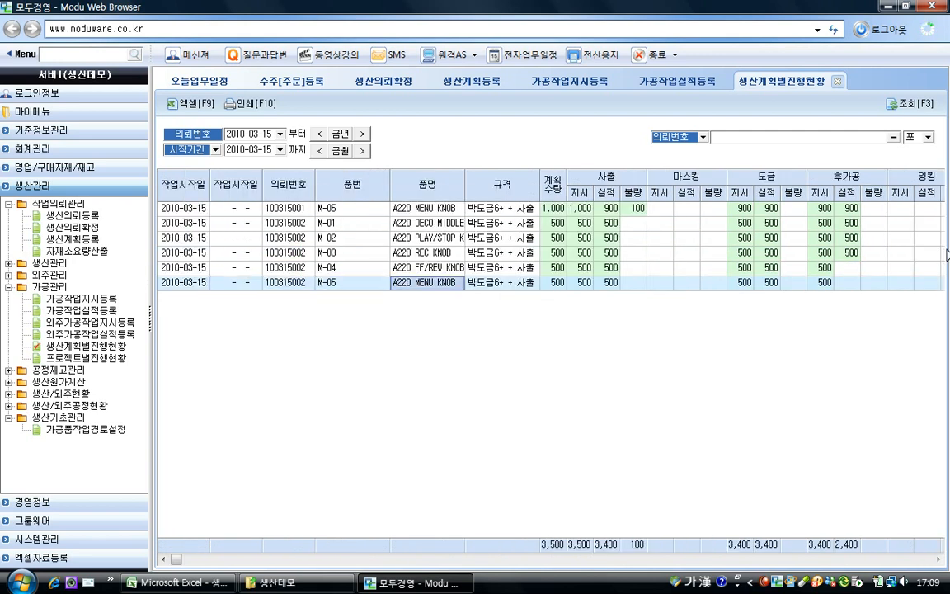
pyautogui.click(830, 283)
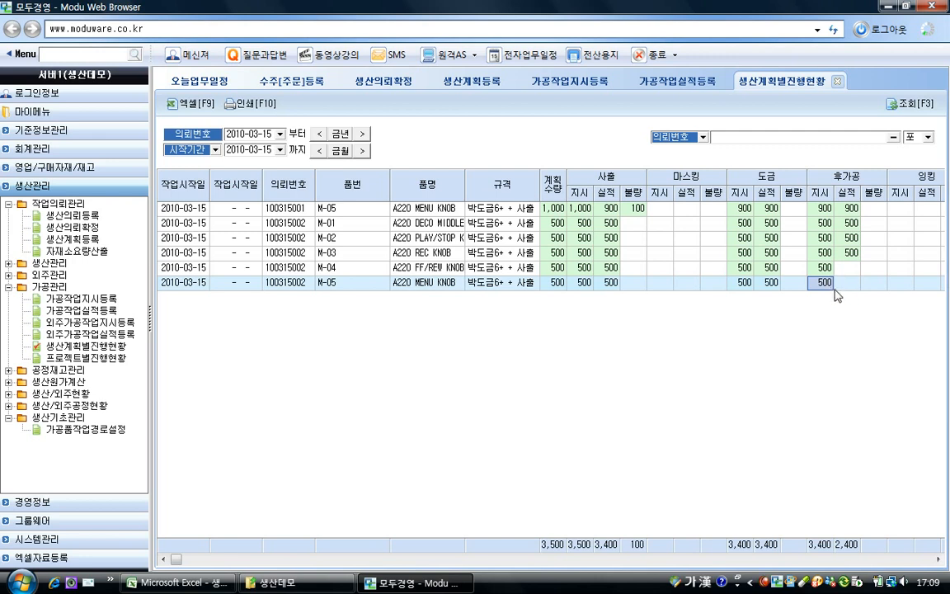
pyautogui.click(636, 210)
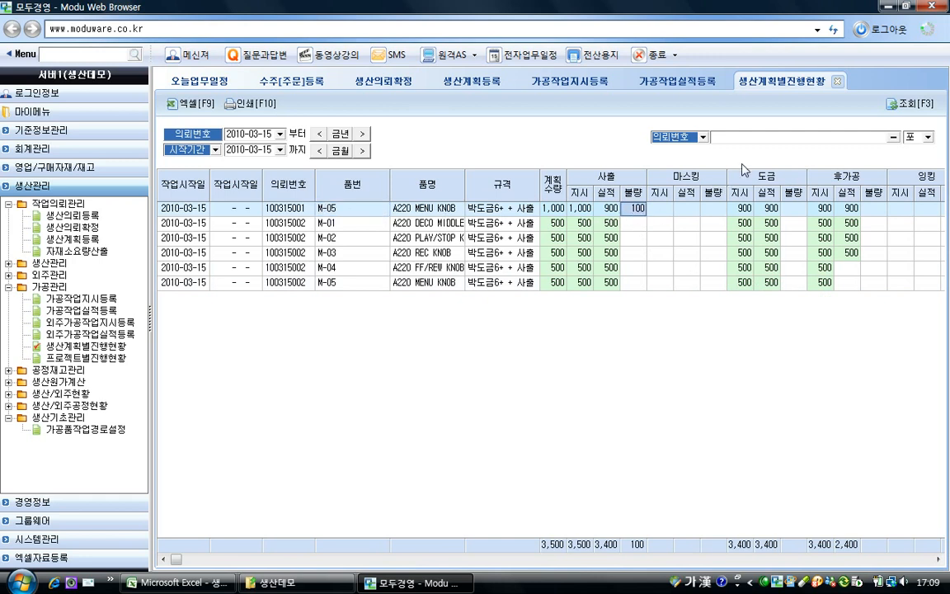
pyautogui.click(707, 285)
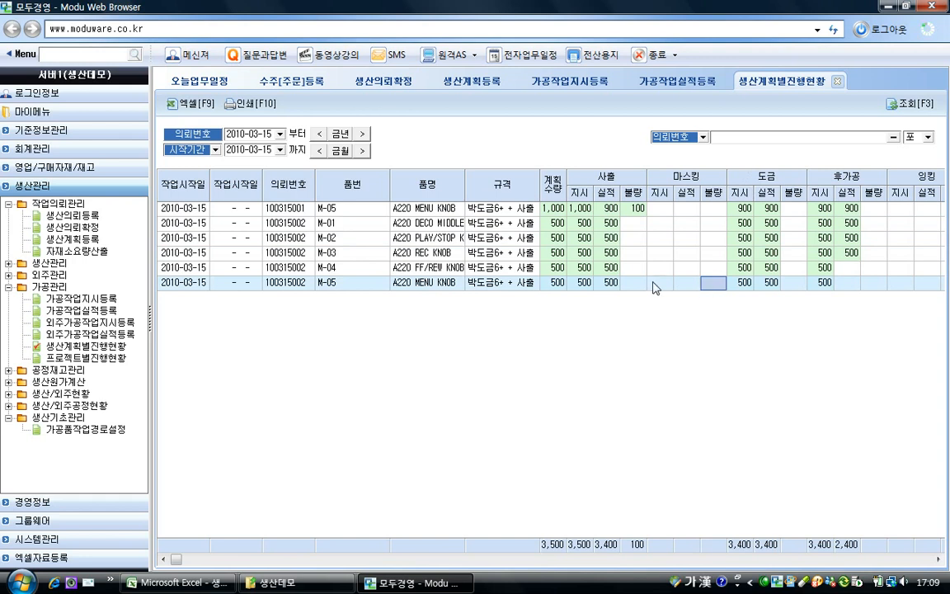
# Open the 프로젝트별진행현황 report.
pyautogui.click(122, 360)
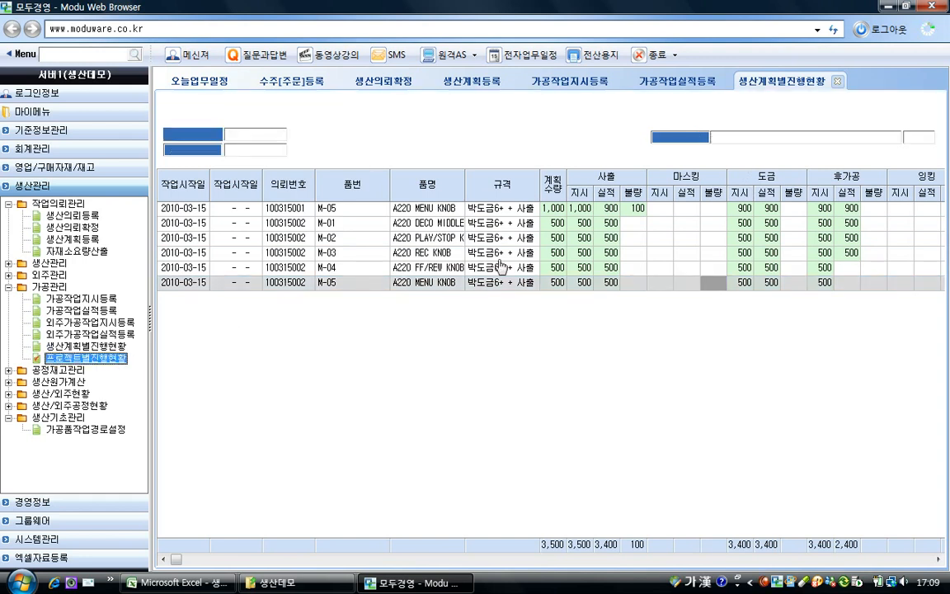